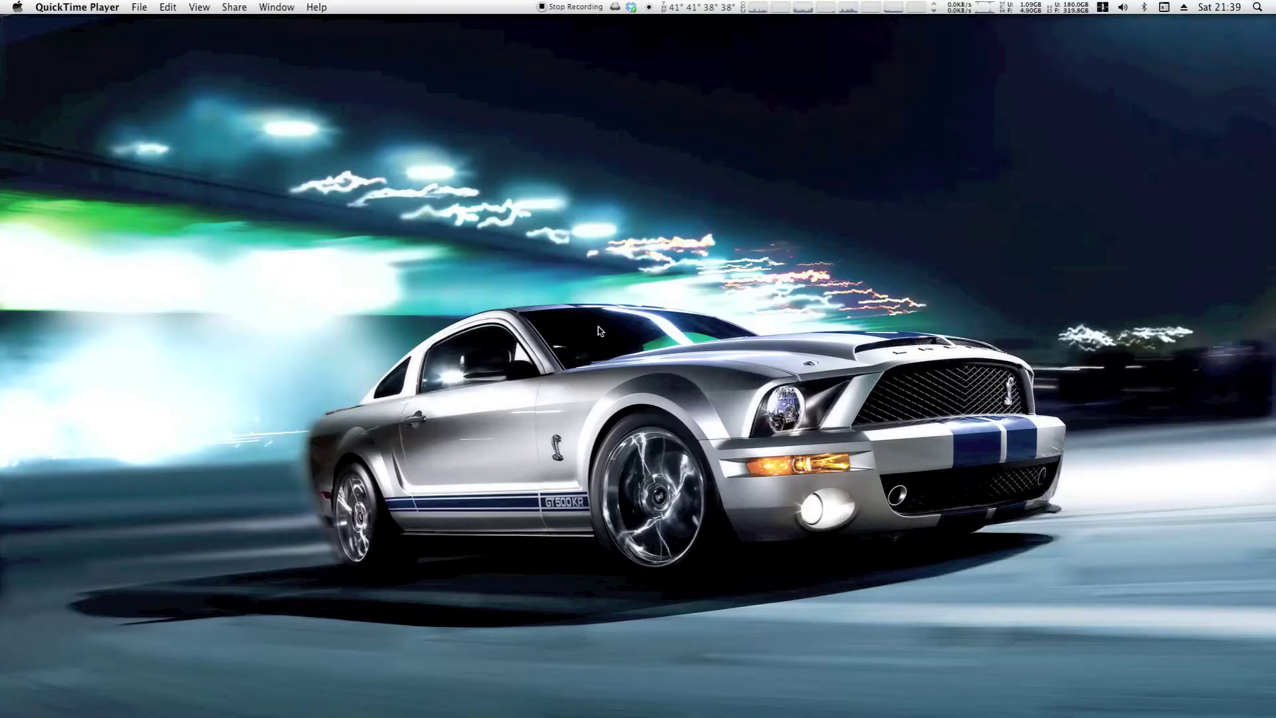
Open Disk Utility, inspect the 500,11 GB hard disk's partition map scheme, and close the window
{"action": "key", "text": "super+space"}
{"action": "type", "text": "disk"}
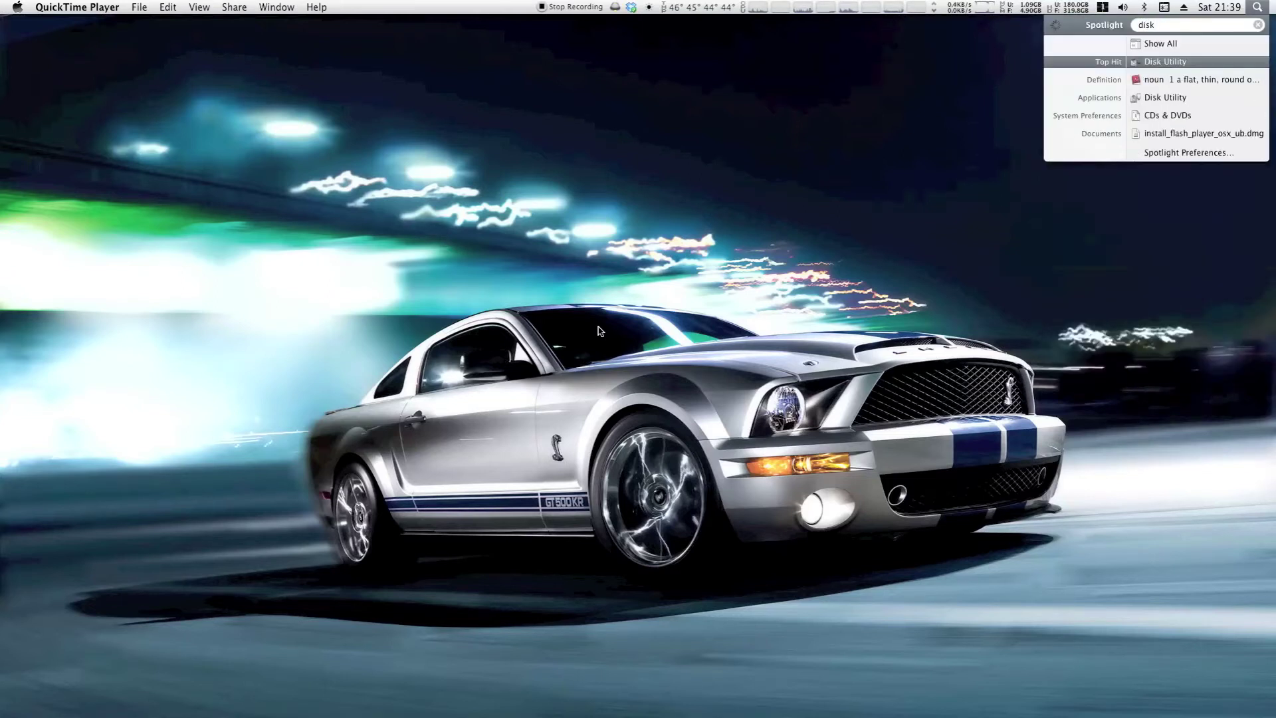
{"action": "key", "text": "Return"}
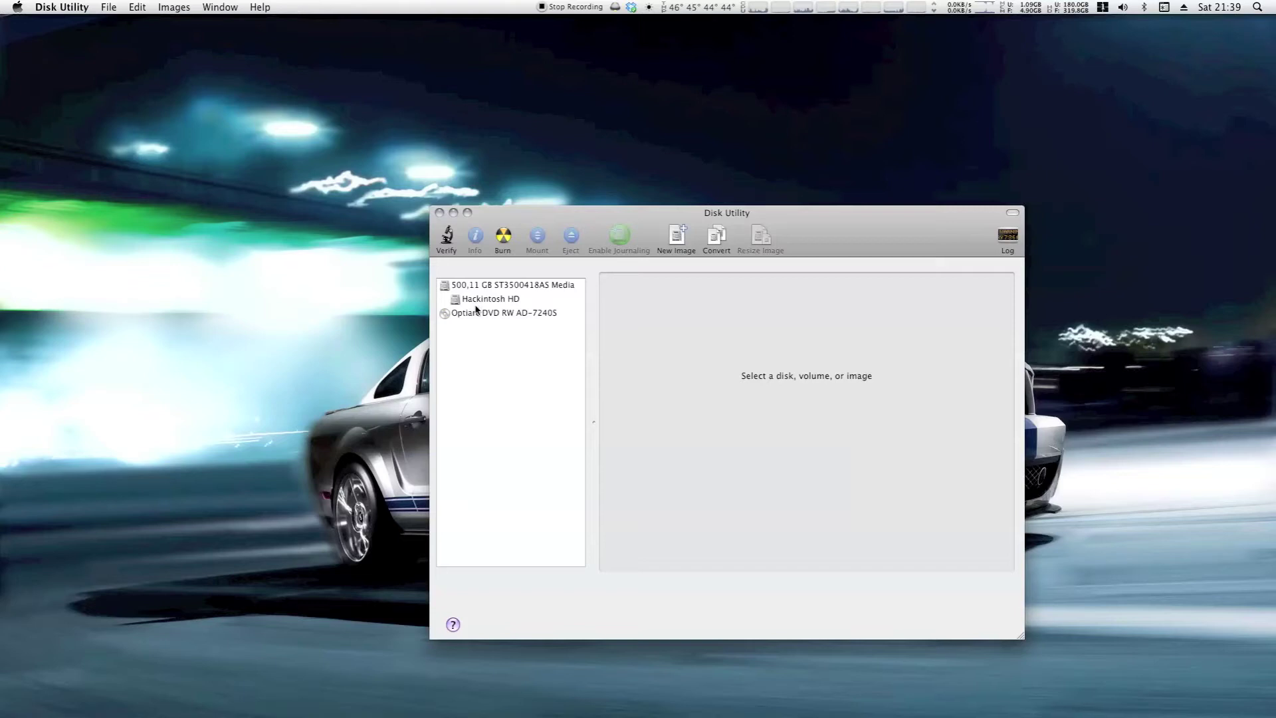
{"action": "left_click", "coordinate": [477, 287]}
{"action": "left_click", "coordinate": [486, 299]}
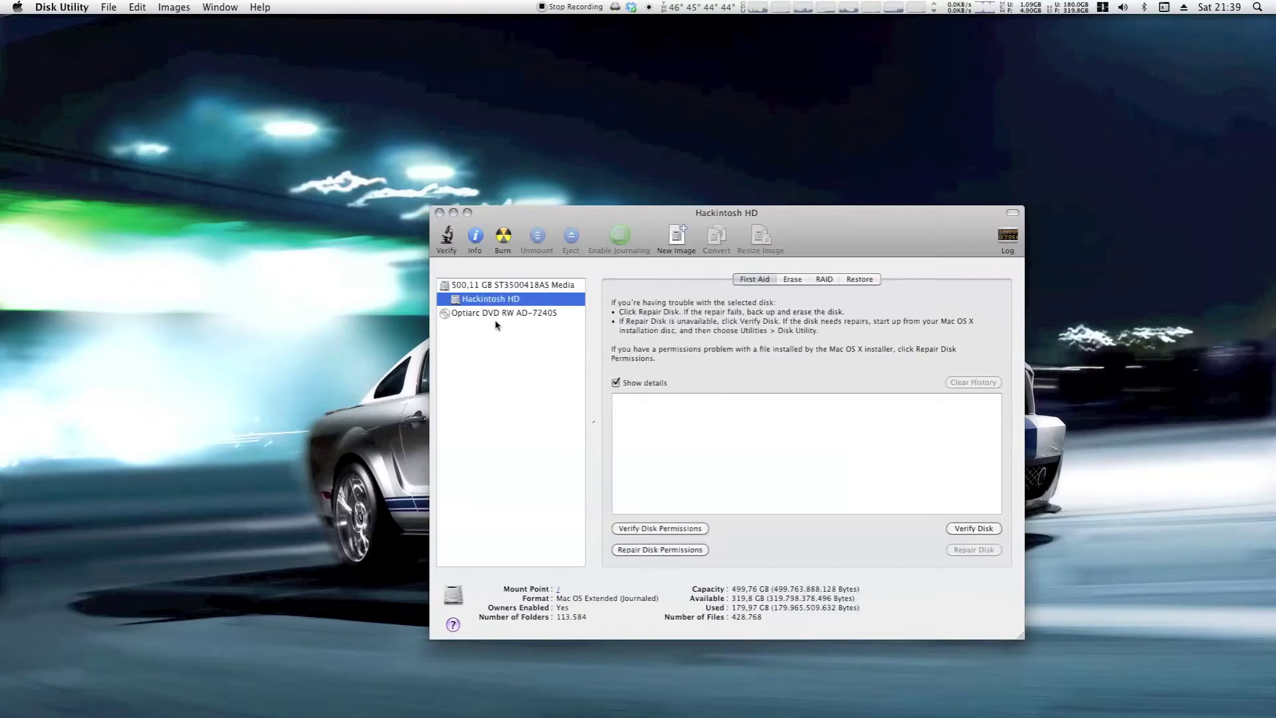
{"action": "left_click", "coordinate": [497, 287]}
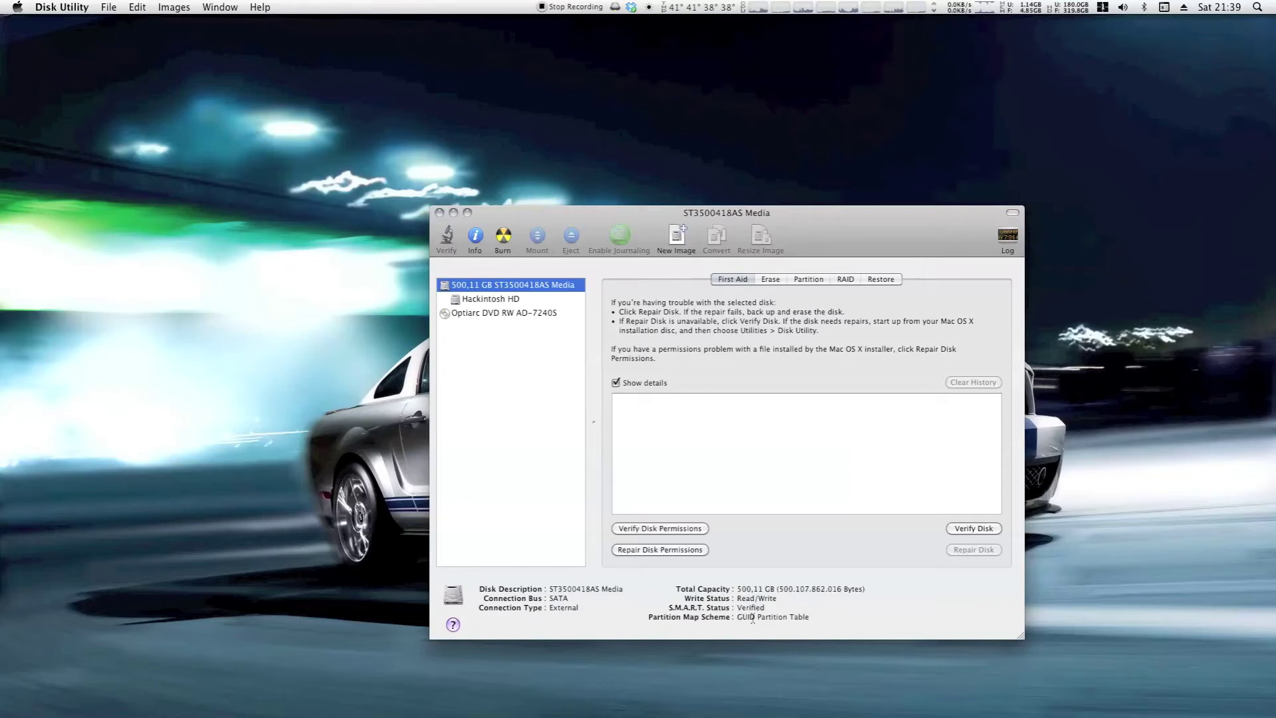
{"action": "left_click_drag", "start_coordinate": [827, 224], "coordinate": [749, 236]}
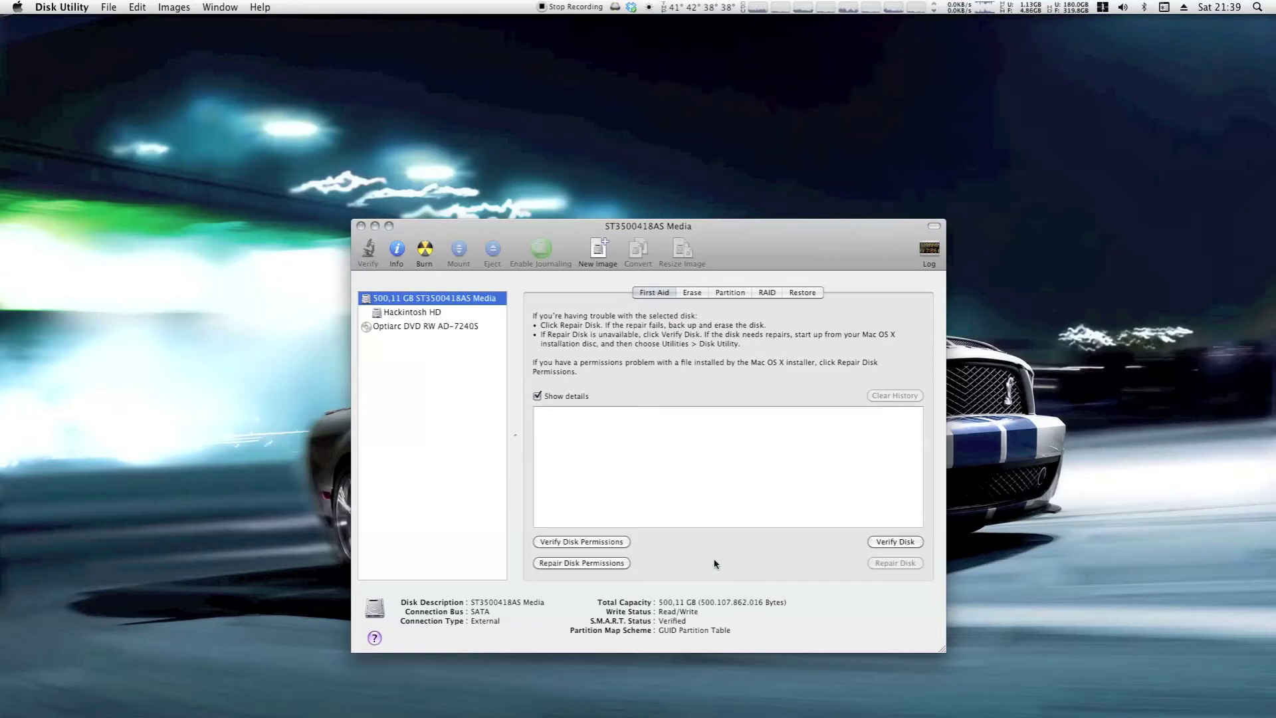
{"action": "left_click", "coordinate": [361, 226]}
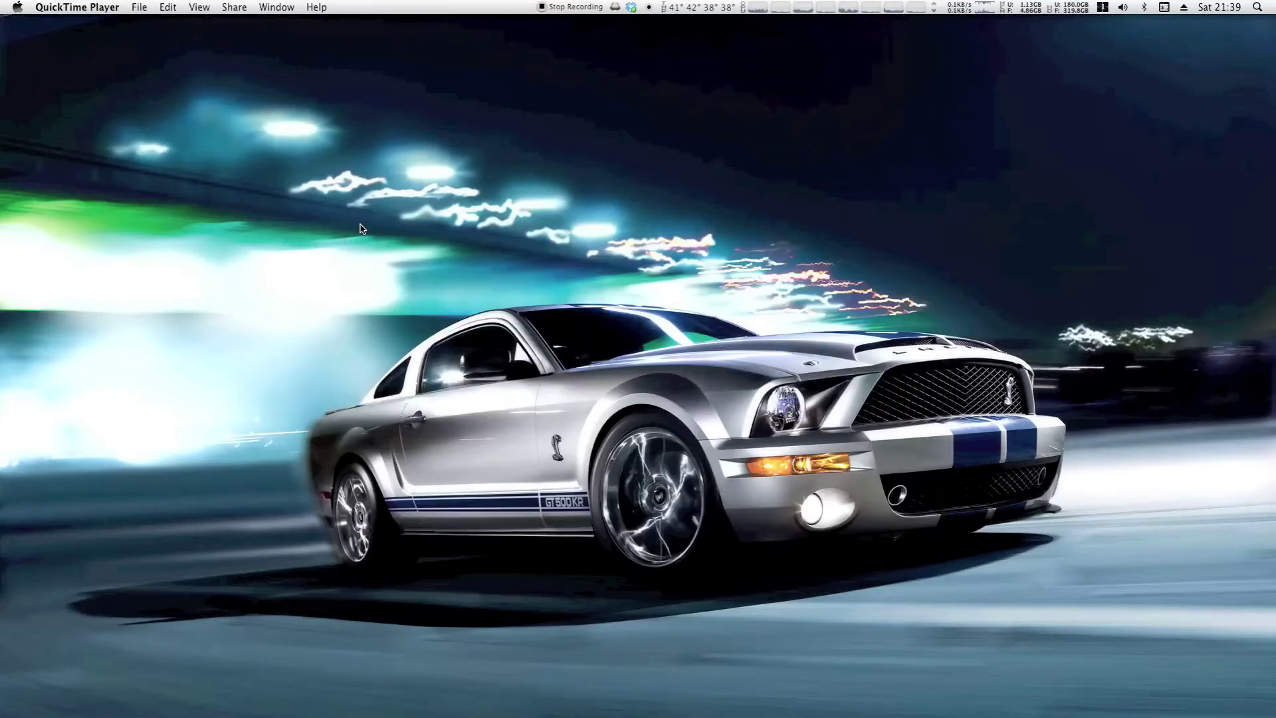
Check the installed Mac OS X version in About This Mac and start a check for software updates
{"action": "left_click", "coordinate": [6, 7]}
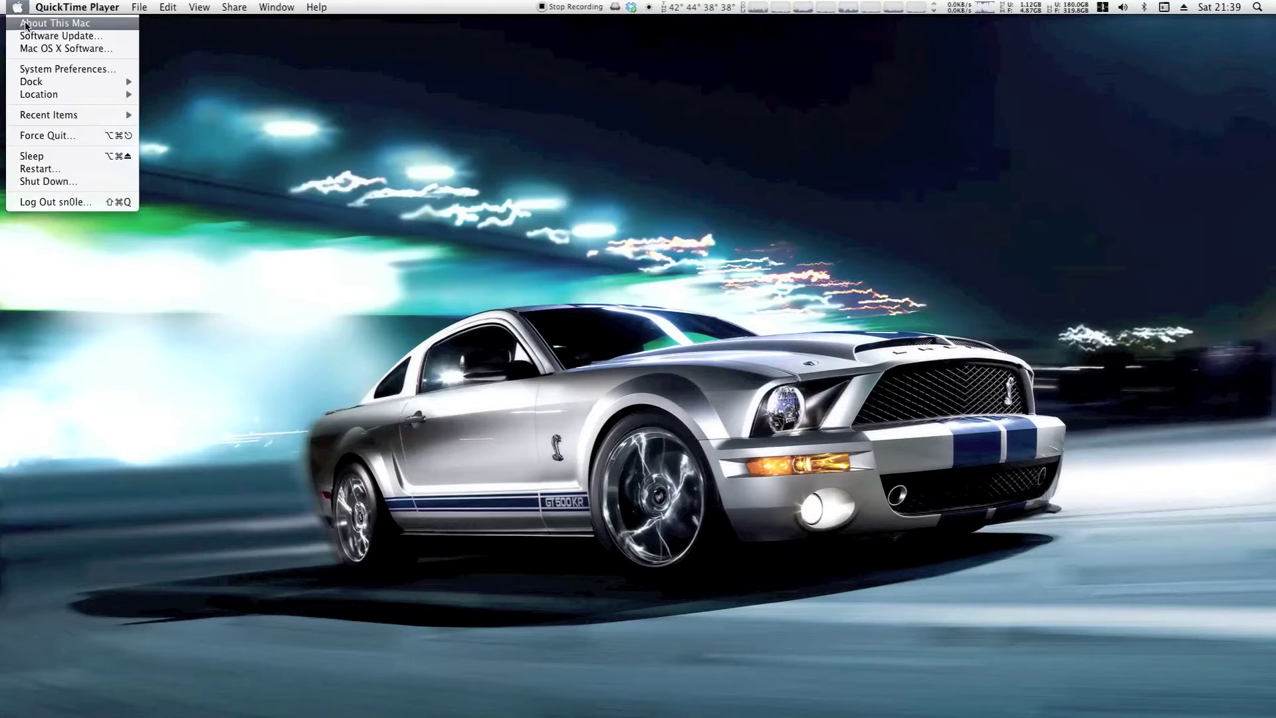
{"action": "left_click", "coordinate": [27, 26]}
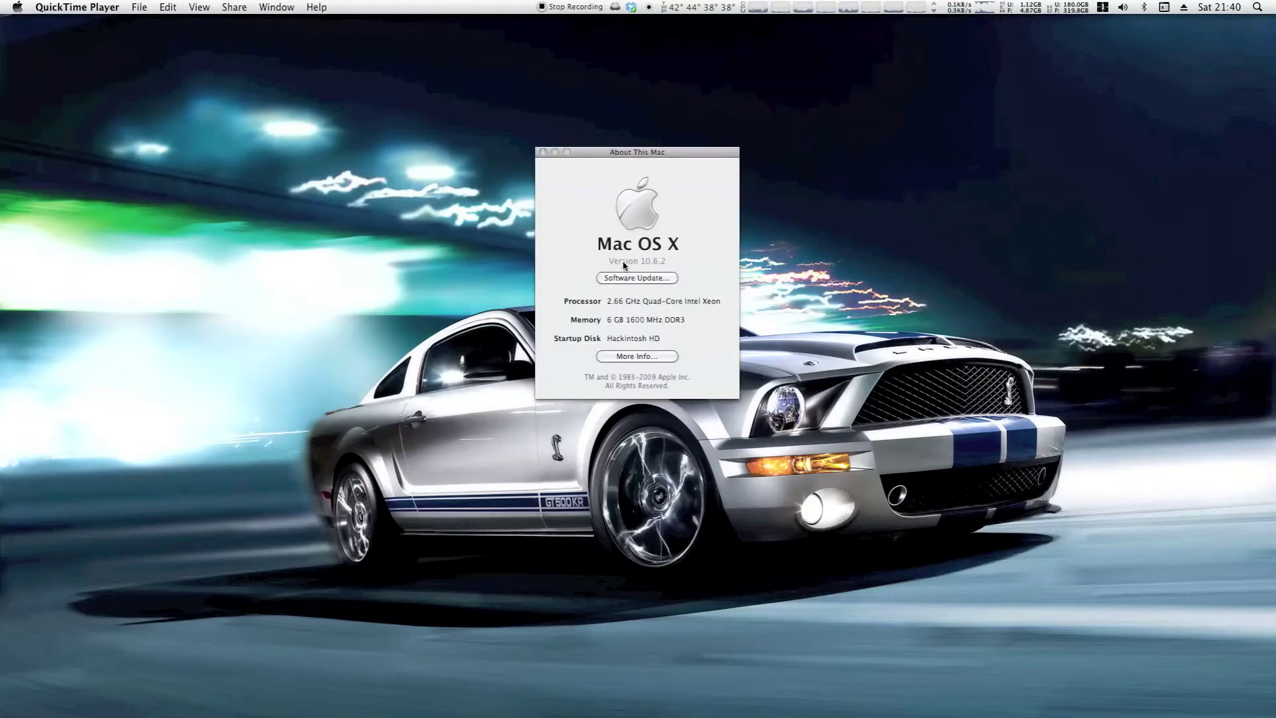
{"action": "left_click", "coordinate": [650, 265]}
{"action": "left_click", "coordinate": [654, 264]}
{"action": "left_click", "coordinate": [655, 263]}
{"action": "left_click", "coordinate": [651, 279]}
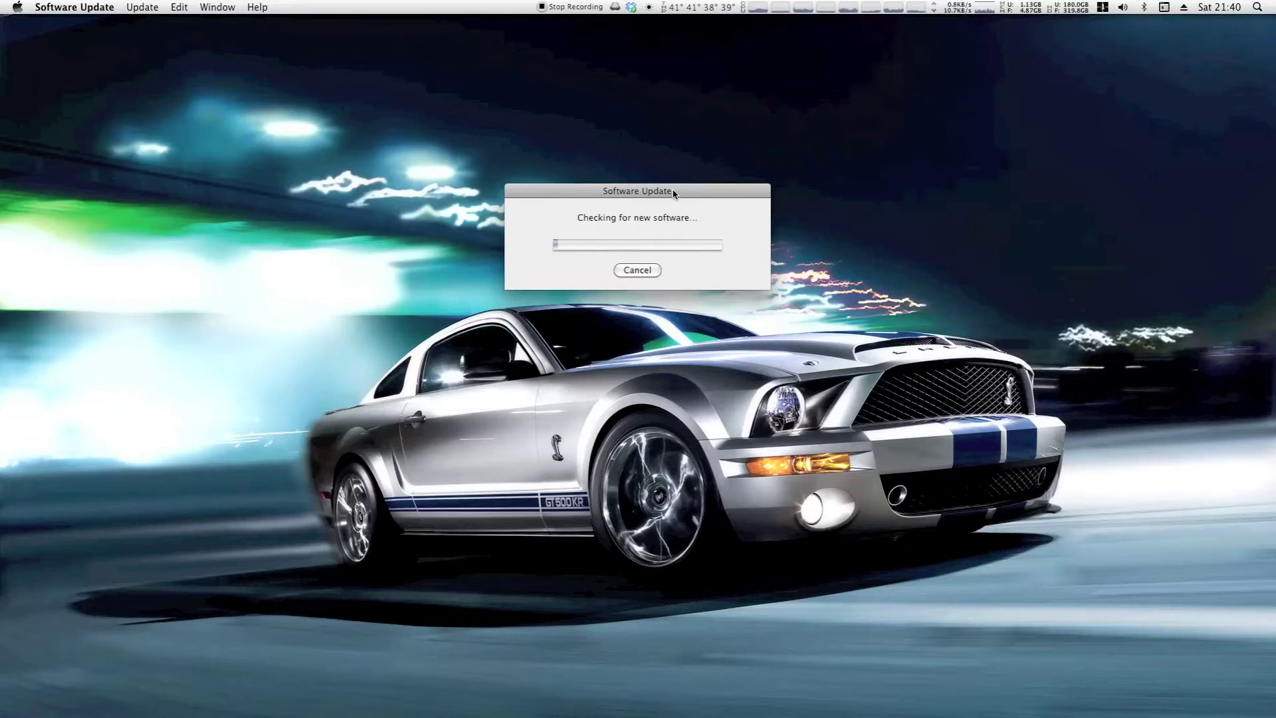
{"action": "left_click_drag", "start_coordinate": [673, 193], "coordinate": [666, 201]}
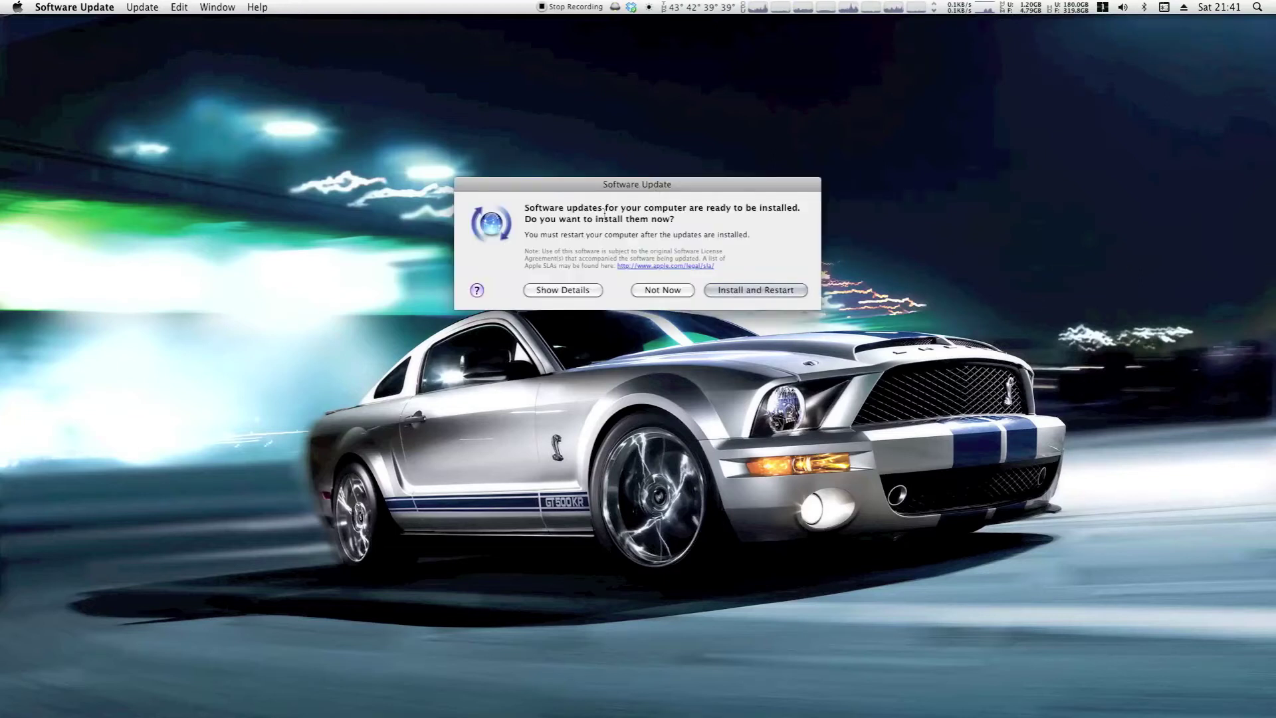
Show the update details and install Mac OS X Update Combined 10.6.6
{"action": "left_click", "coordinate": [566, 293]}
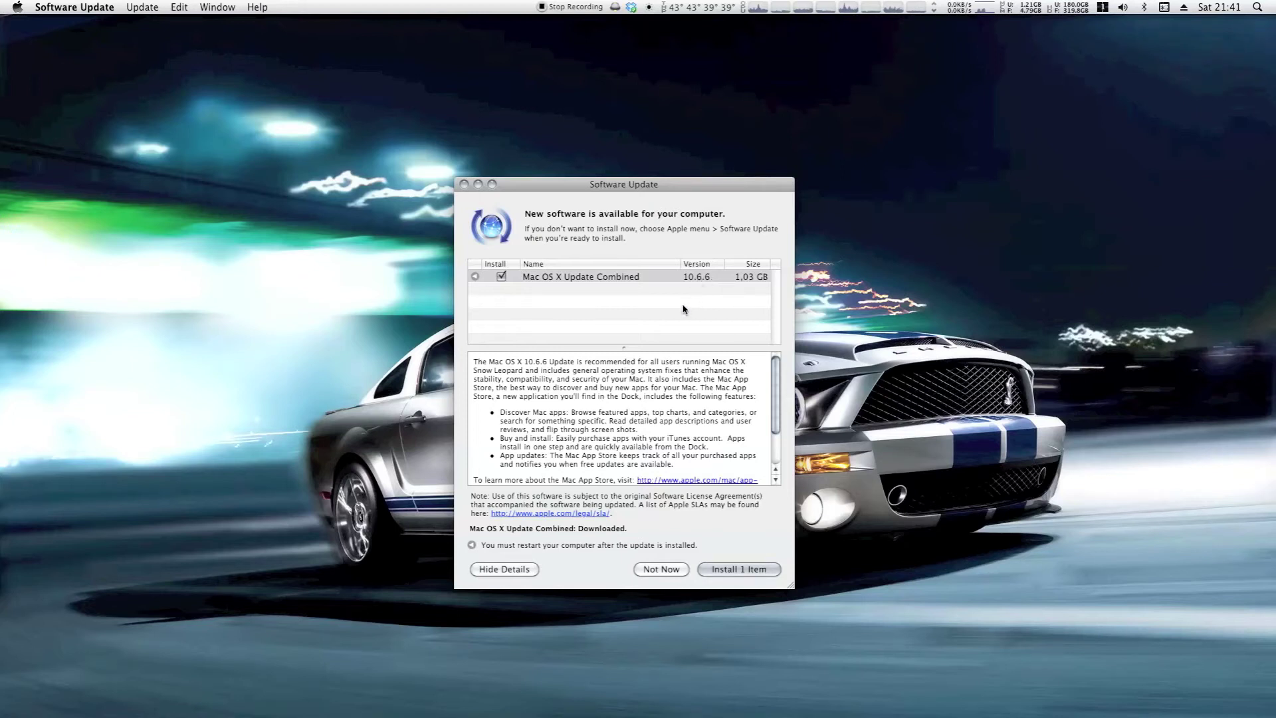
{"action": "left_click", "coordinate": [502, 278]}
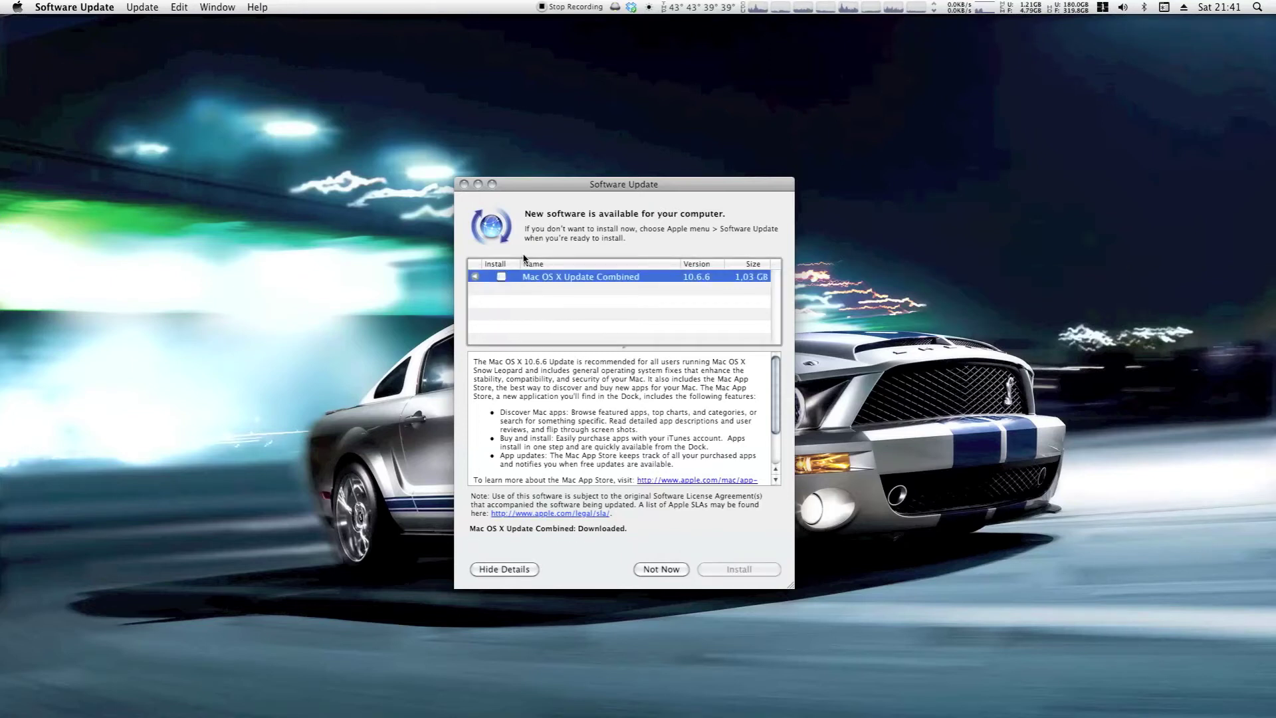
{"action": "left_click", "coordinate": [503, 278]}
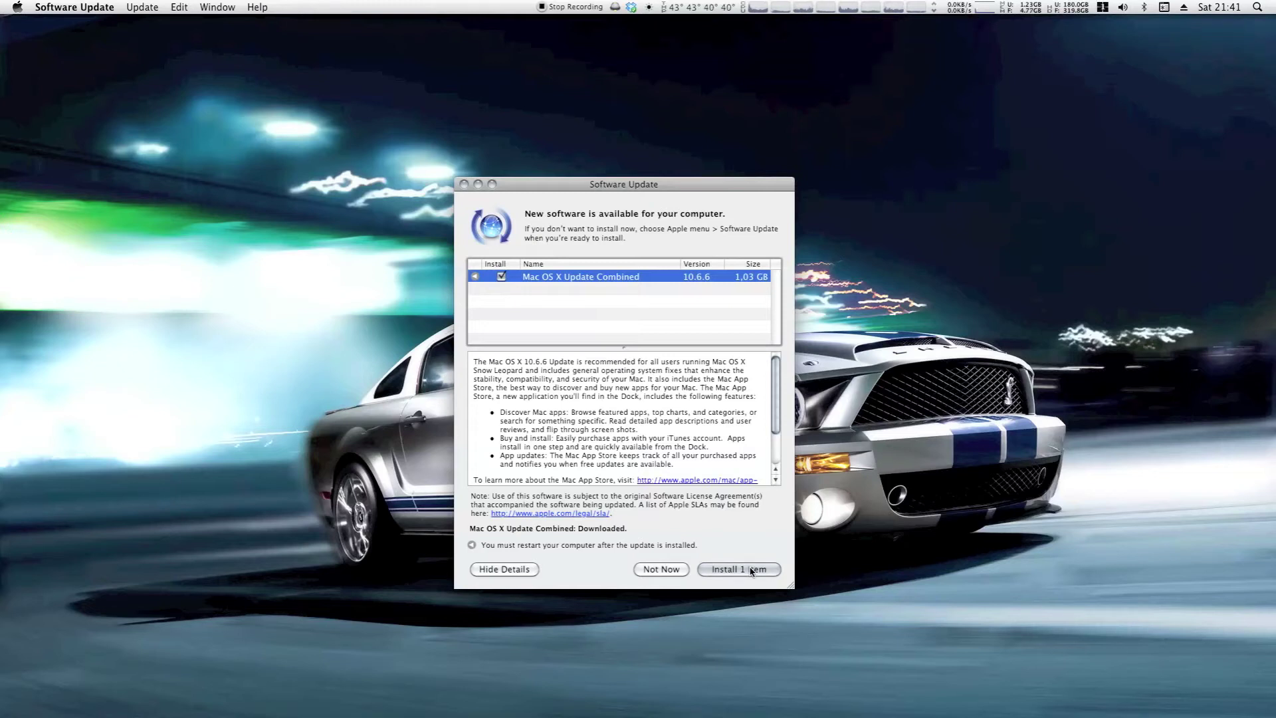
{"action": "left_click", "coordinate": [752, 569]}
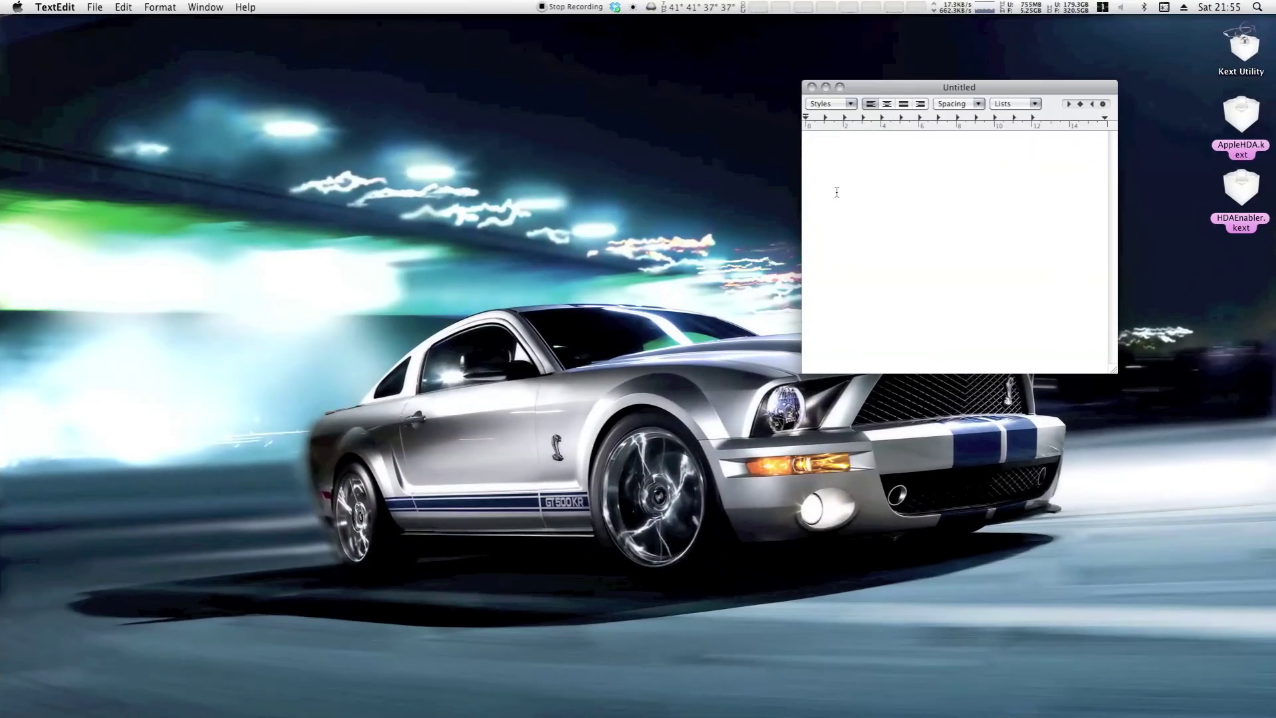
Write the lines "Hey....", "Welcome back. :)", "Wait? No sound? Hehe." and "I expected that." in the untitled TextEdit document
{"action": "type", "text": "Hey....  Welcome back. :)"}
{"action": "key", "text": "Return"}
{"action": "type", "text": "Wait? No sound?"}
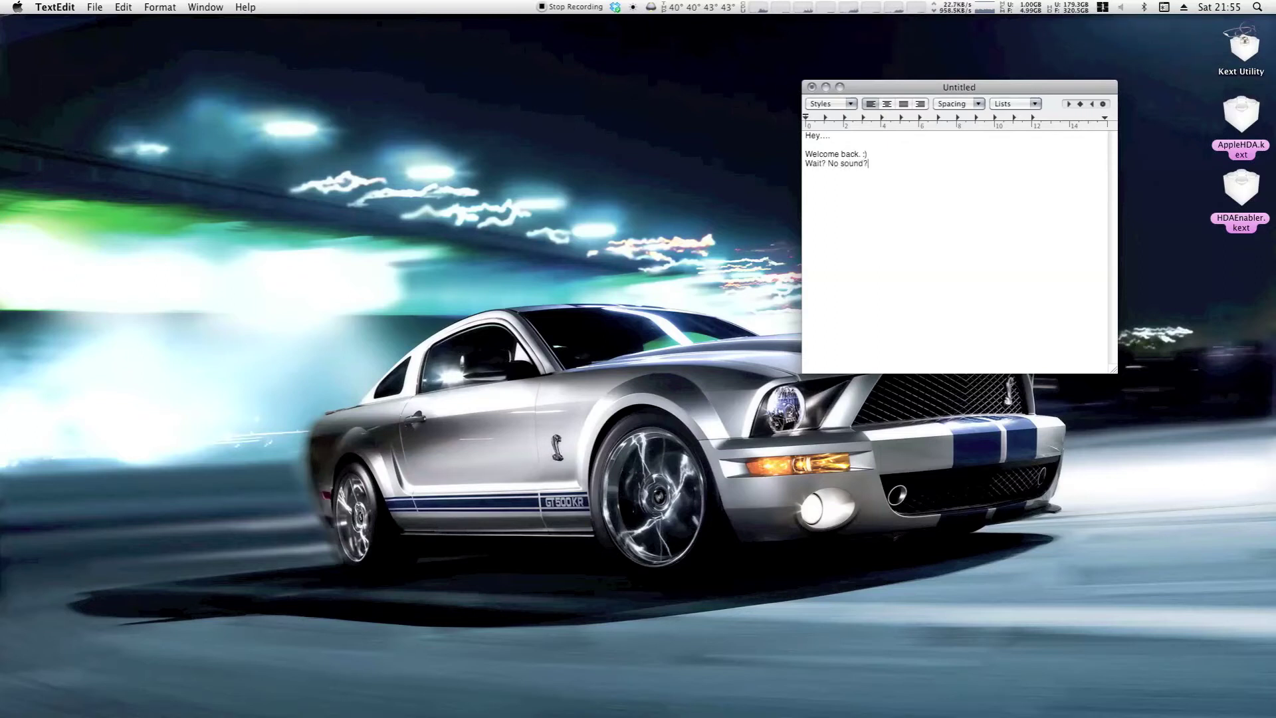
{"action": "type", "text": " Hehe."}
{"action": "key", "text": "Return"}
{"action": "type", "text": "I e"}
{"action": "type", "text": "xpected that.  "}
Add the sentence "I've read about previous updates that people have had problems with Audio dissapearing."
{"action": "type", "text": "I've rea"}
{"action": "type", "text": "d about p"}
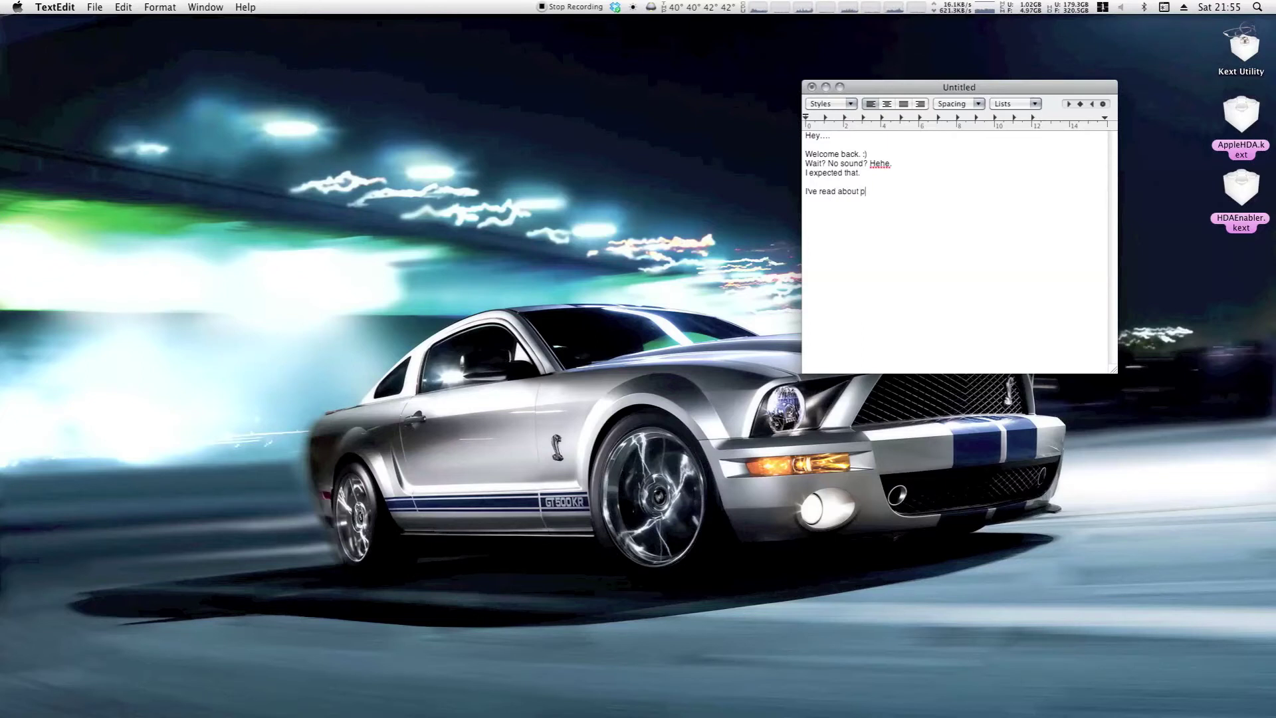
{"action": "type", "text": "revious updates that pepol"}
{"action": "key", "text": "BackSpace"}
{"action": "key", "text": "BackSpace"}
{"action": "key", "text": "BackSpace"}
{"action": "type", "text": "ople have had problems "}
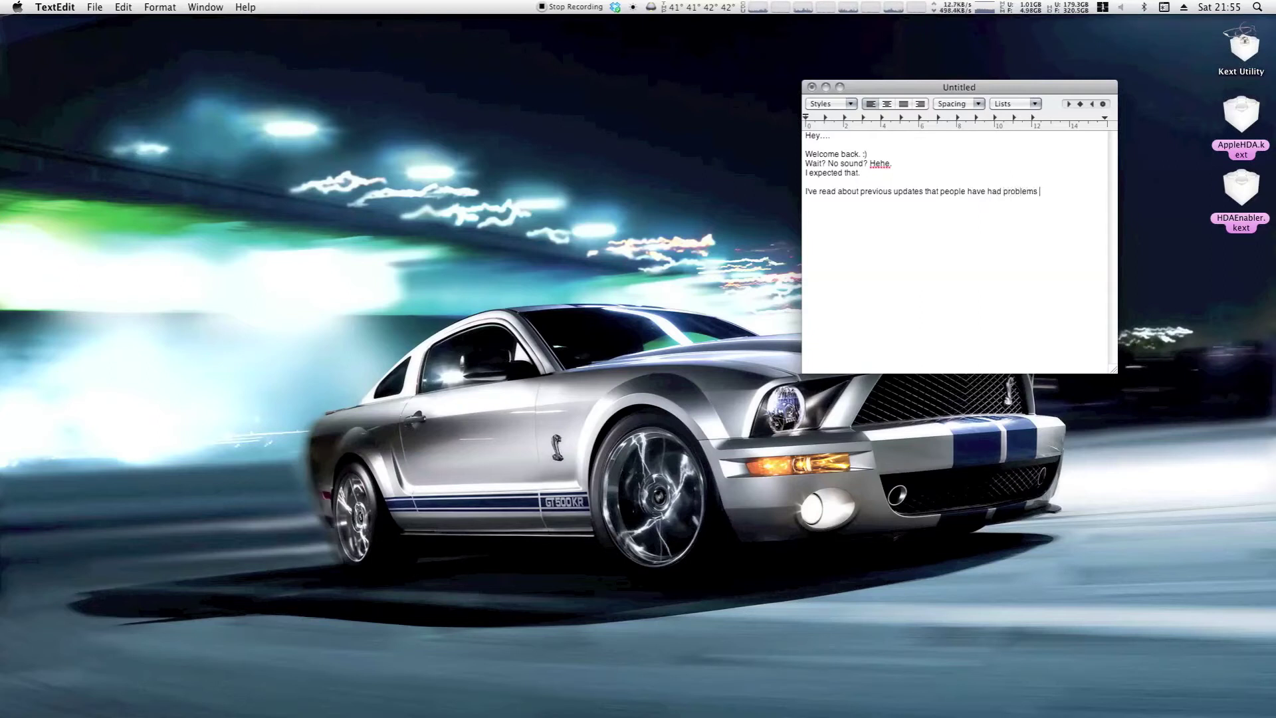
{"action": "type", "text": "with Audio dissapearin"}
Add "So......" and "As you can se...", check the system volume control, and write "No audio slider."
{"action": "key", "text": "Return"}
{"action": "type", "text": "So......"}
{"action": "key", "text": "Return"}
{"action": "key", "text": "Return"}
{"action": "type", "text": "As you can se..."}
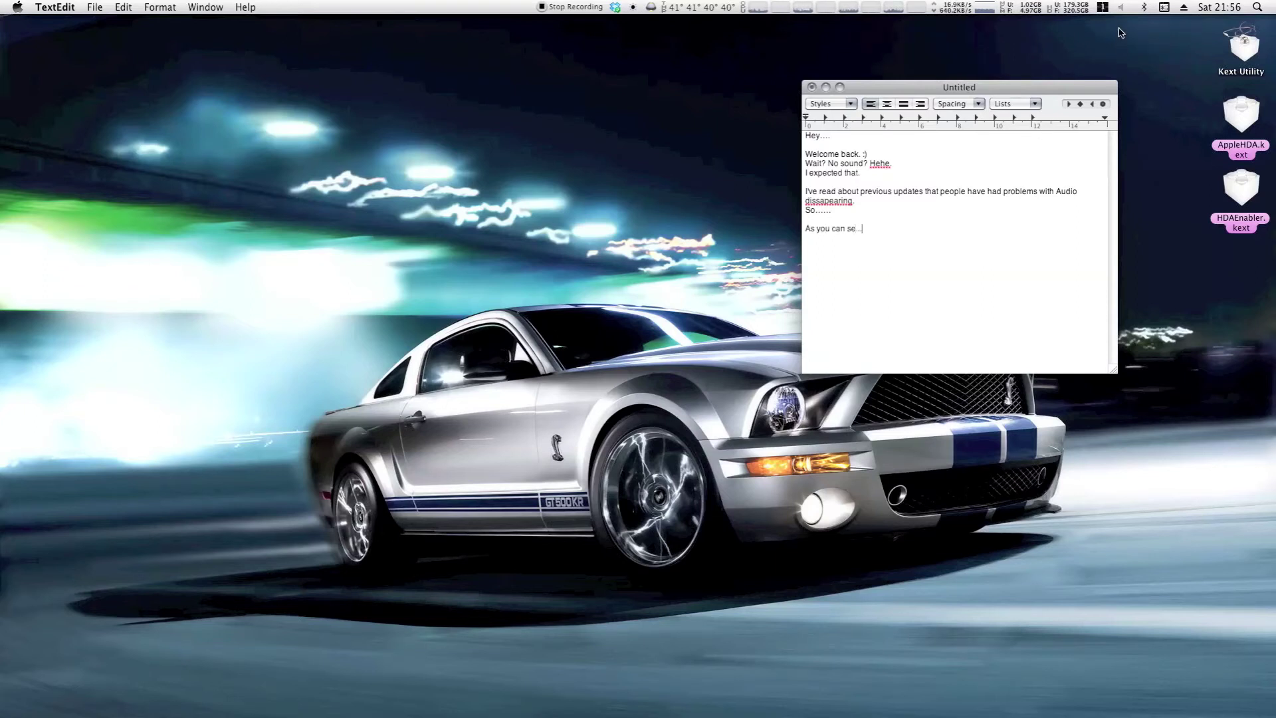
{"action": "left_click", "coordinate": [1121, 7]}
{"action": "left_click", "coordinate": [1121, 8]}
{"action": "type", "text": "No audio slider."}
{"action": "key", "text": "Return"}
Add the line "If I press vulome up/down on my keyboard I get the "forbidden" sign."
{"action": "type", "text": "If I press vilome up/dow"}
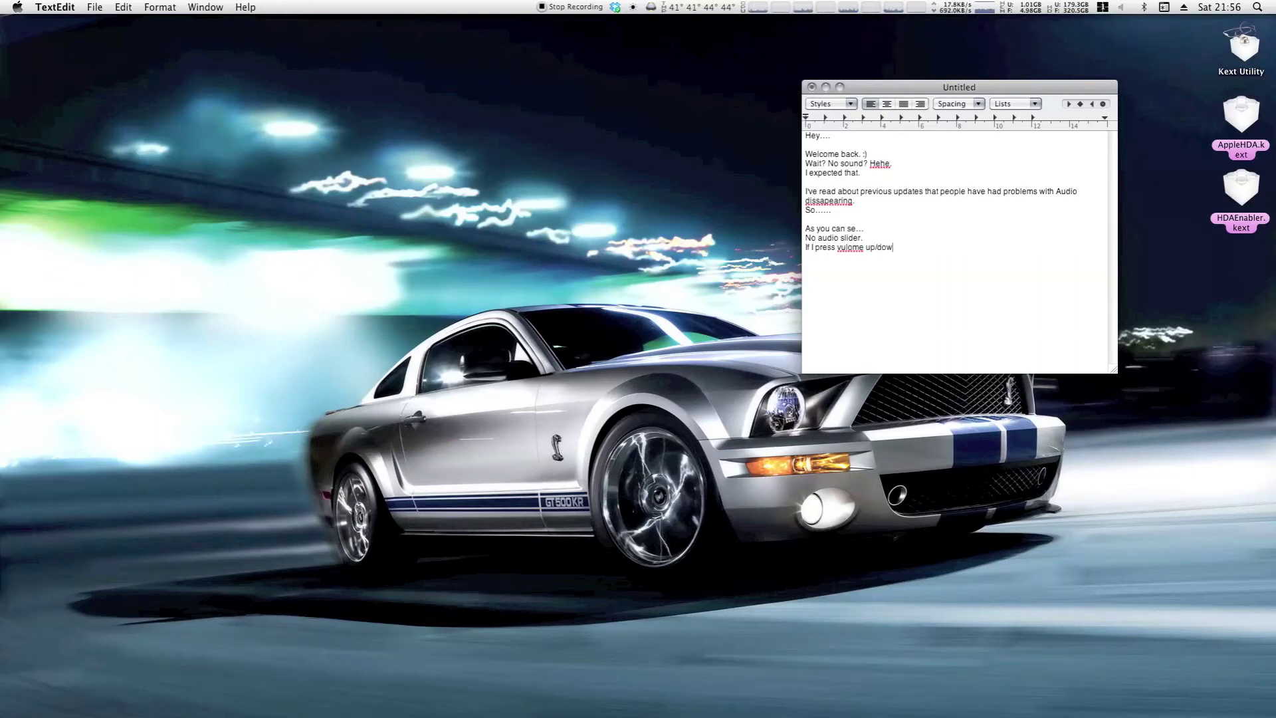
{"action": "type", "text": "n on my keyboard I get the \"forbidden s"}
{"action": "key", "text": "BackSpace"}
{"action": "key", "text": "BackSpace"}
{"action": "type", "text": "\" sign."}
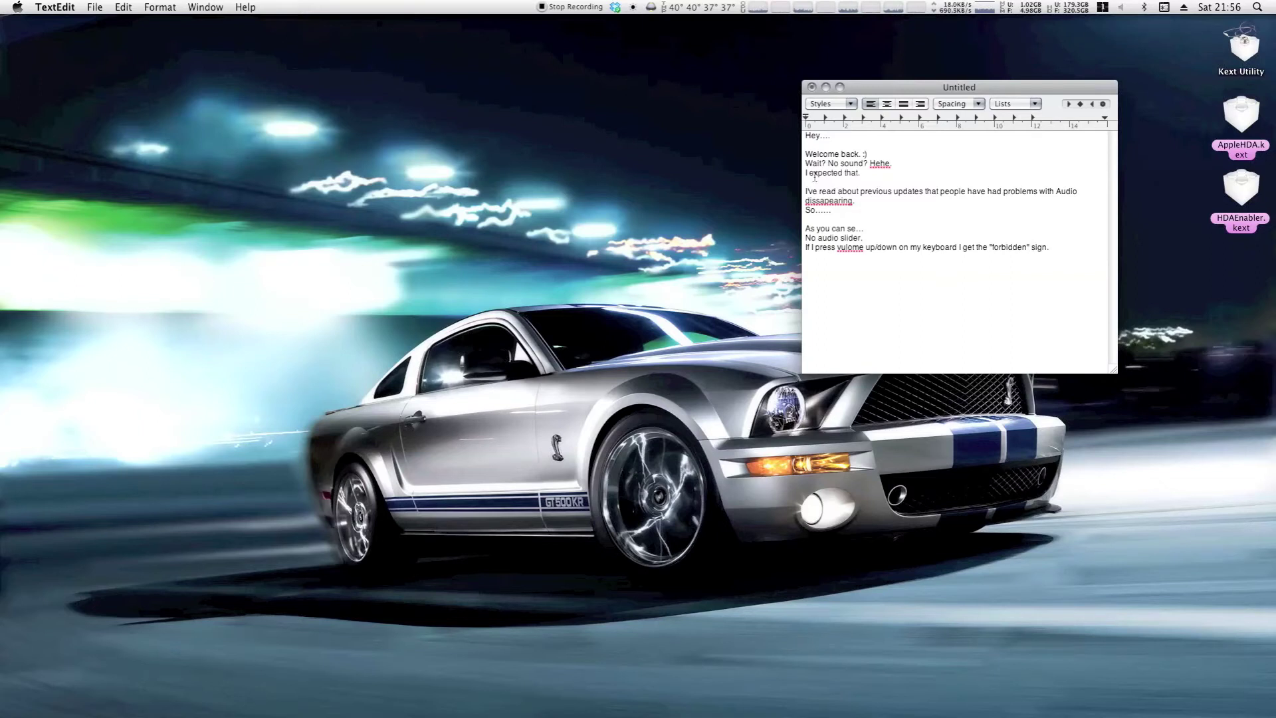
Try raising the system volume from the desktop, and add "See?" to the note
{"action": "left_click", "coordinate": [625, 424]}
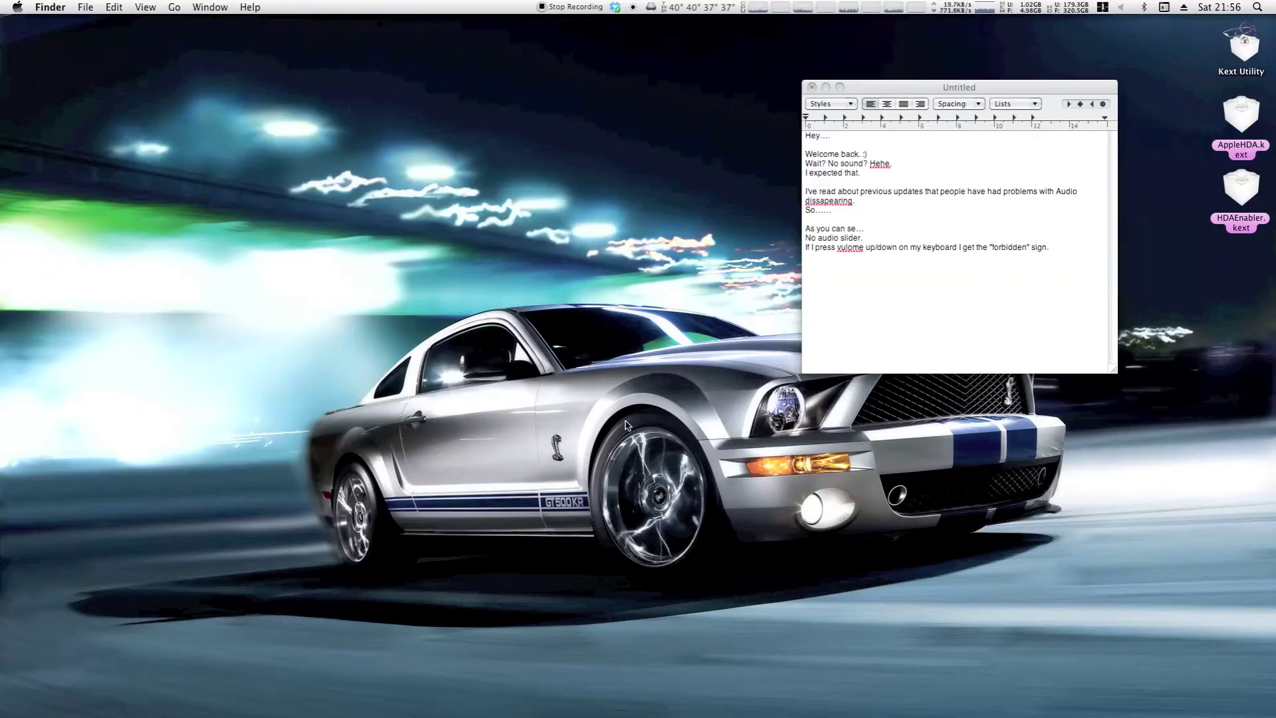
{"action": "key", "text": "XF86AudioRaiseVolume"}
{"action": "left_click", "coordinate": [944, 267]}
{"action": "type", "text": "See?"}
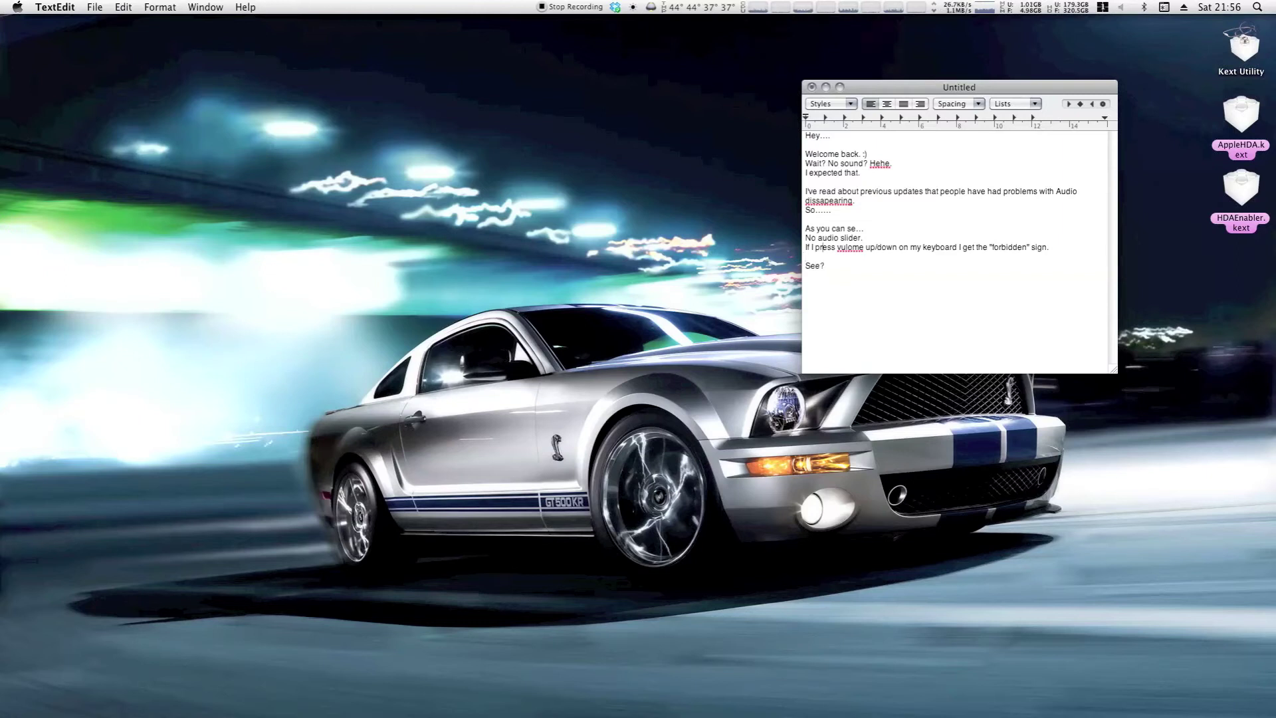
Correct the misspelled word "vulome" to "volume" in the sentence about the keyboard
{"action": "left_click", "coordinate": [846, 247]}
{"action": "key", "text": "BackSpace"}
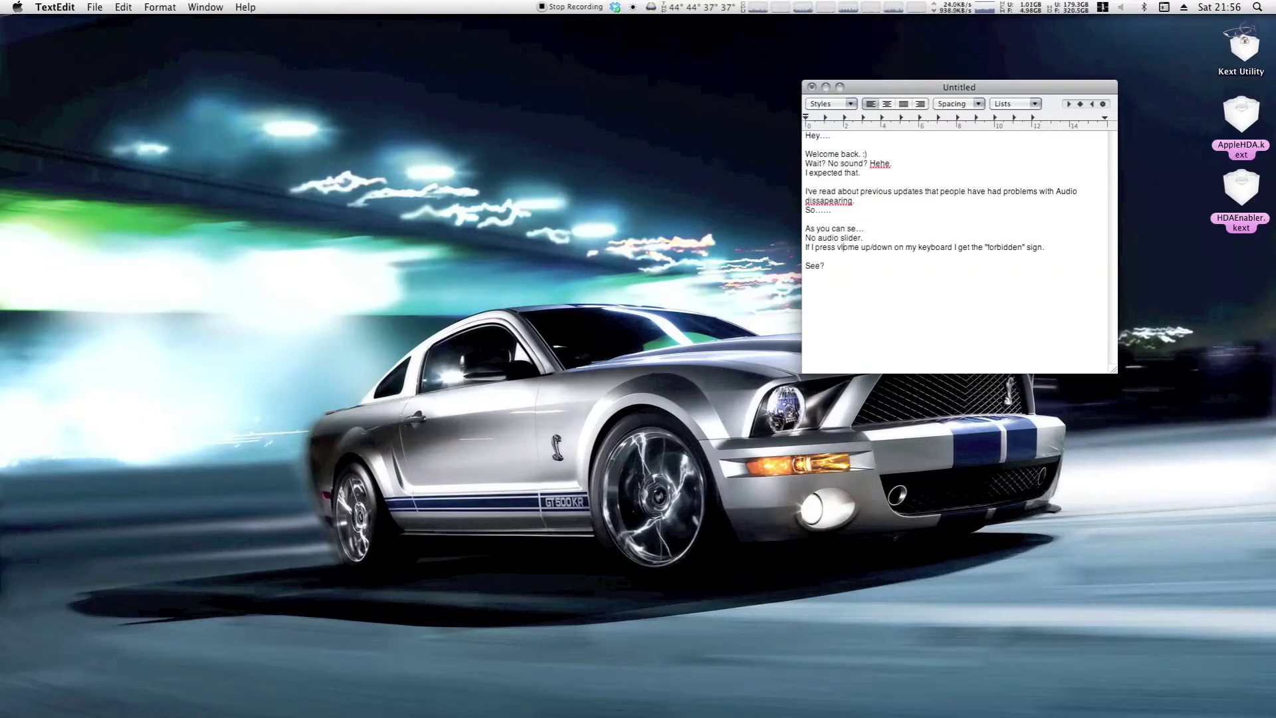
{"action": "key", "text": "Delete"}
{"action": "type", "text": "lu"}
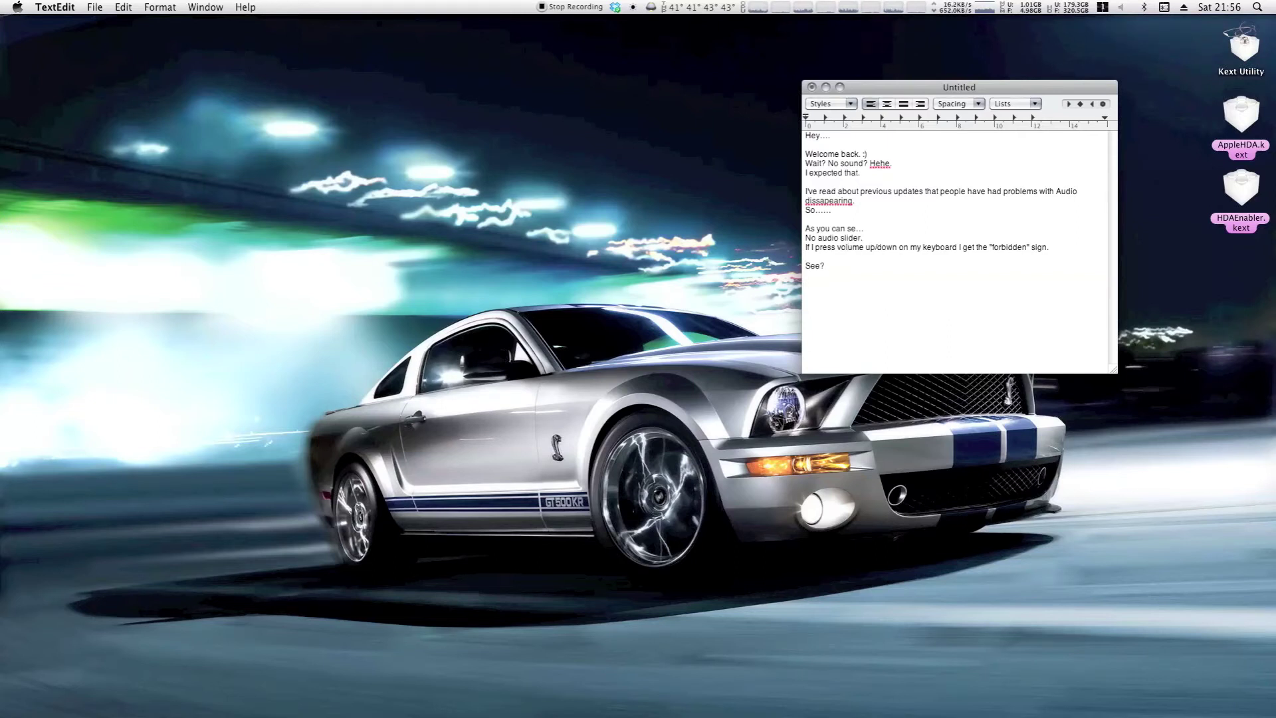
Add "Well.." and "Lets check some things.", and open About This Mac beside the note
{"action": "type", "text": "Well.."}
{"action": "key", "text": "Return"}
{"action": "type", "text": "Lets check some things."}
{"action": "left_click", "coordinate": [18, 7]}
{"action": "left_click", "coordinate": [25, 23]}
{"action": "left_click_drag", "start_coordinate": [690, 153], "coordinate": [638, 154]}
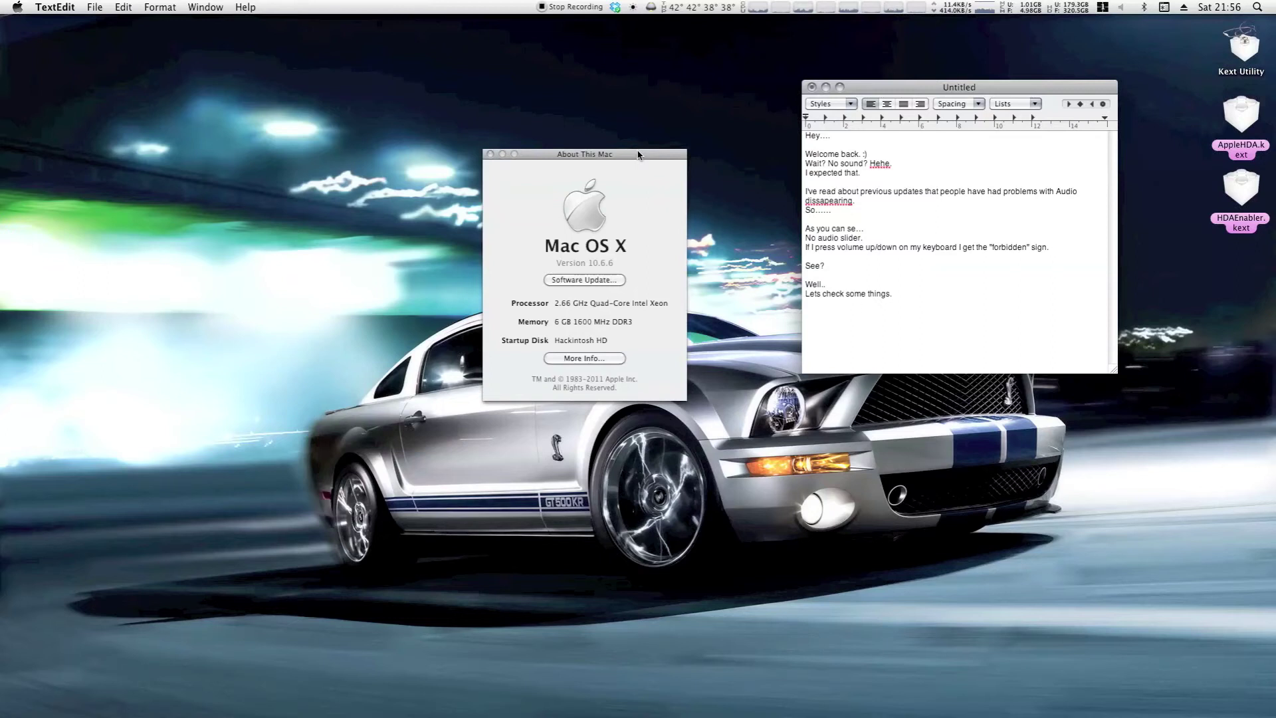
Add the line "10.6.6 = Good. :)" beneath the existing note text
{"action": "left_click", "coordinate": [901, 301]}
{"action": "key", "text": "Return"}
{"action": "key", "text": "Return"}
{"action": "type", "text": "10.6.6"}
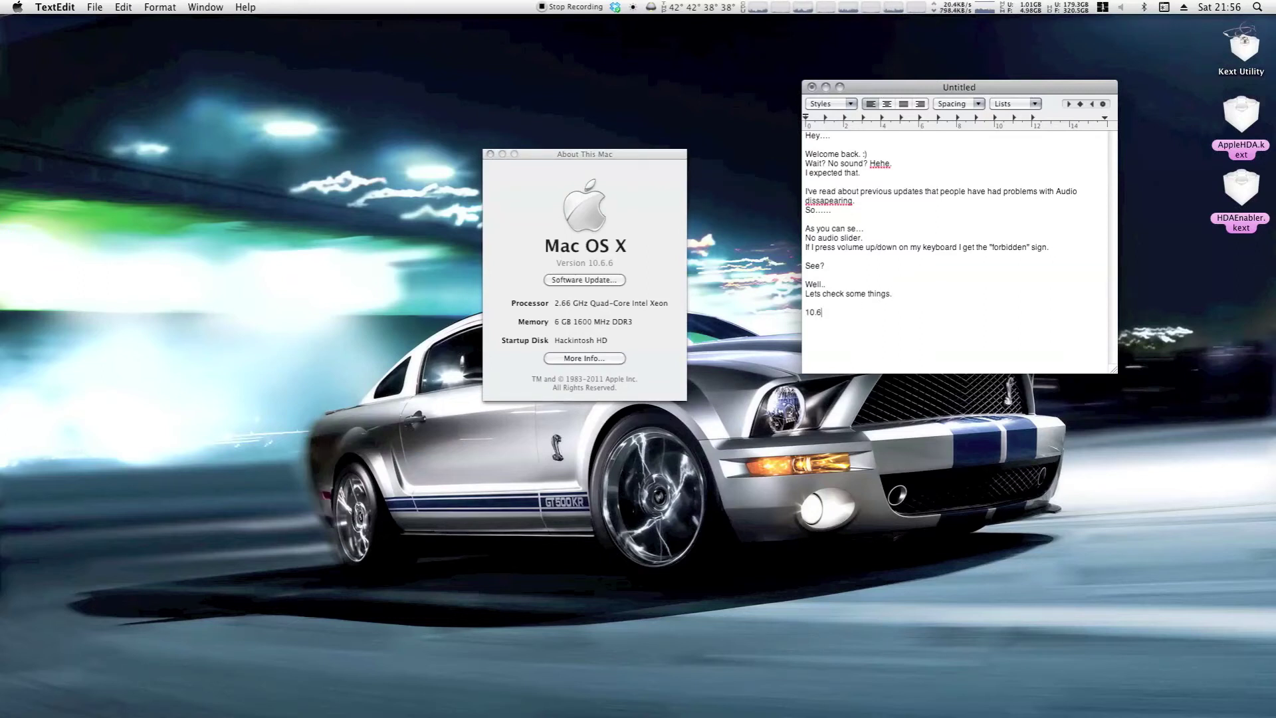
{"action": "type", "text": " = Good. :)"}
{"action": "key", "text": "Return"}
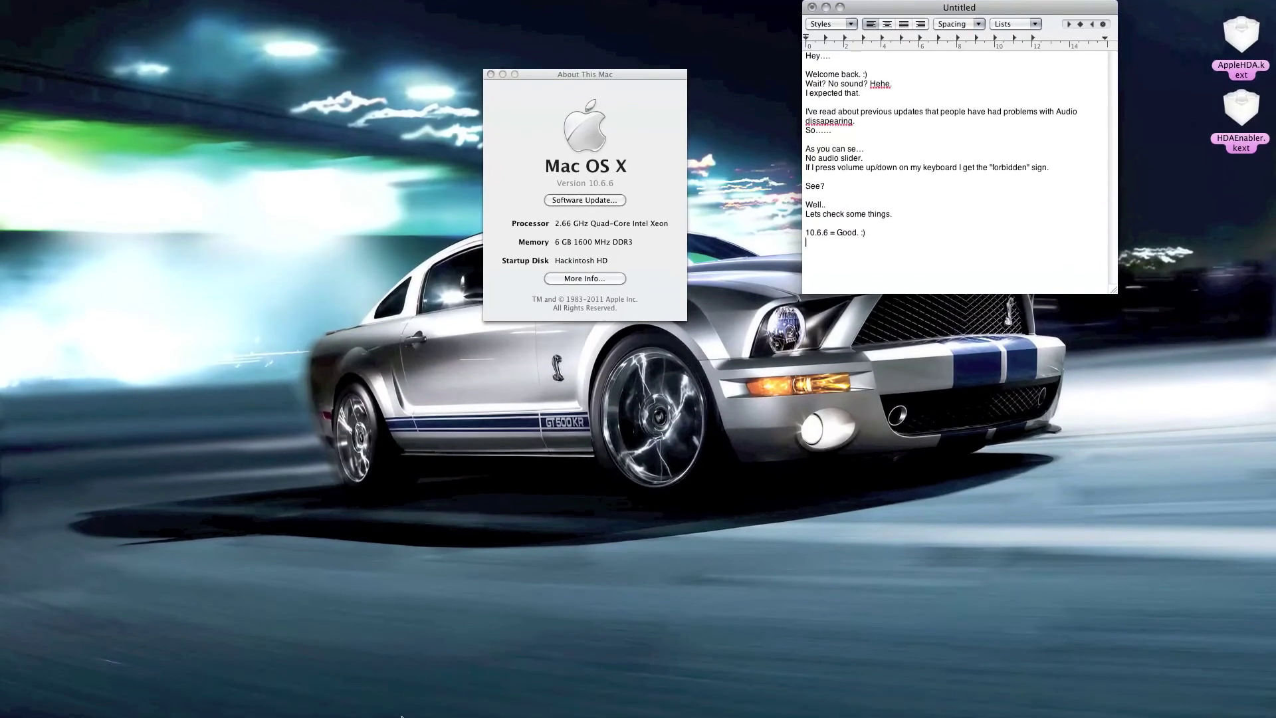
Look for the App Store in the Dock and add the line "Appstore = Good? Don't know yet."
{"action": "mouse_move", "coordinate": [155, 703]}
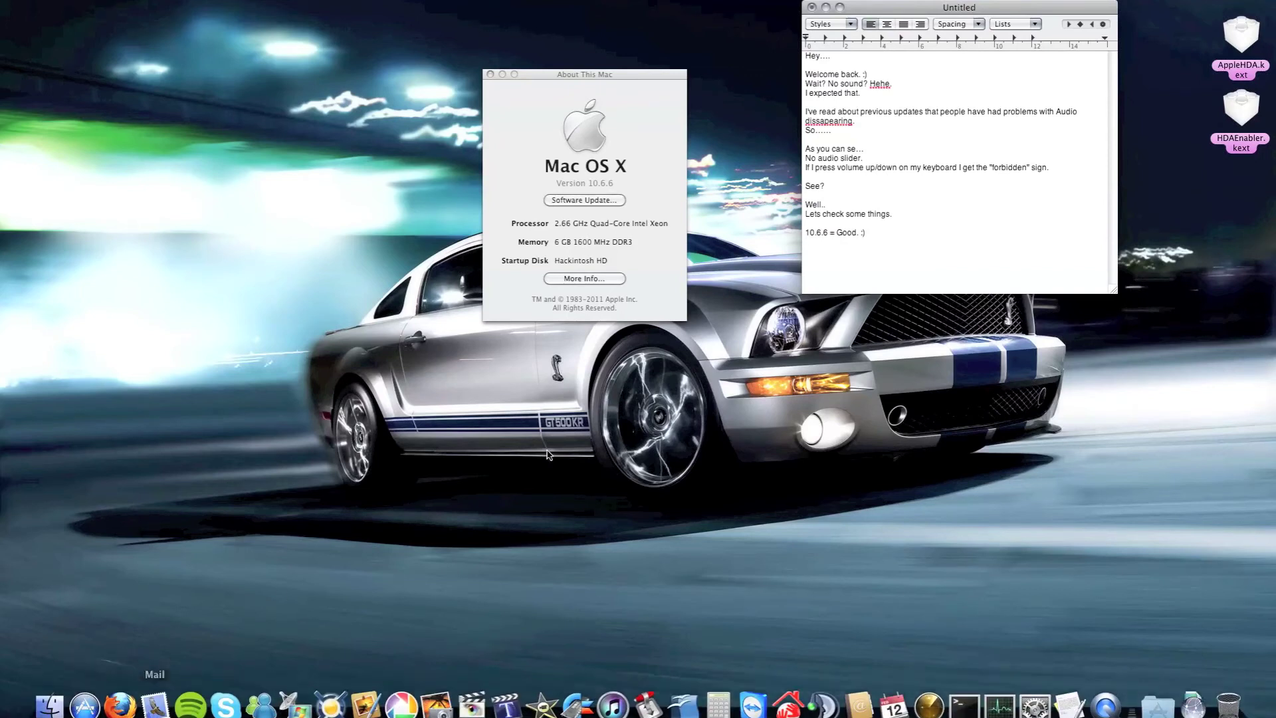
{"action": "type", "text": "Appstore="}
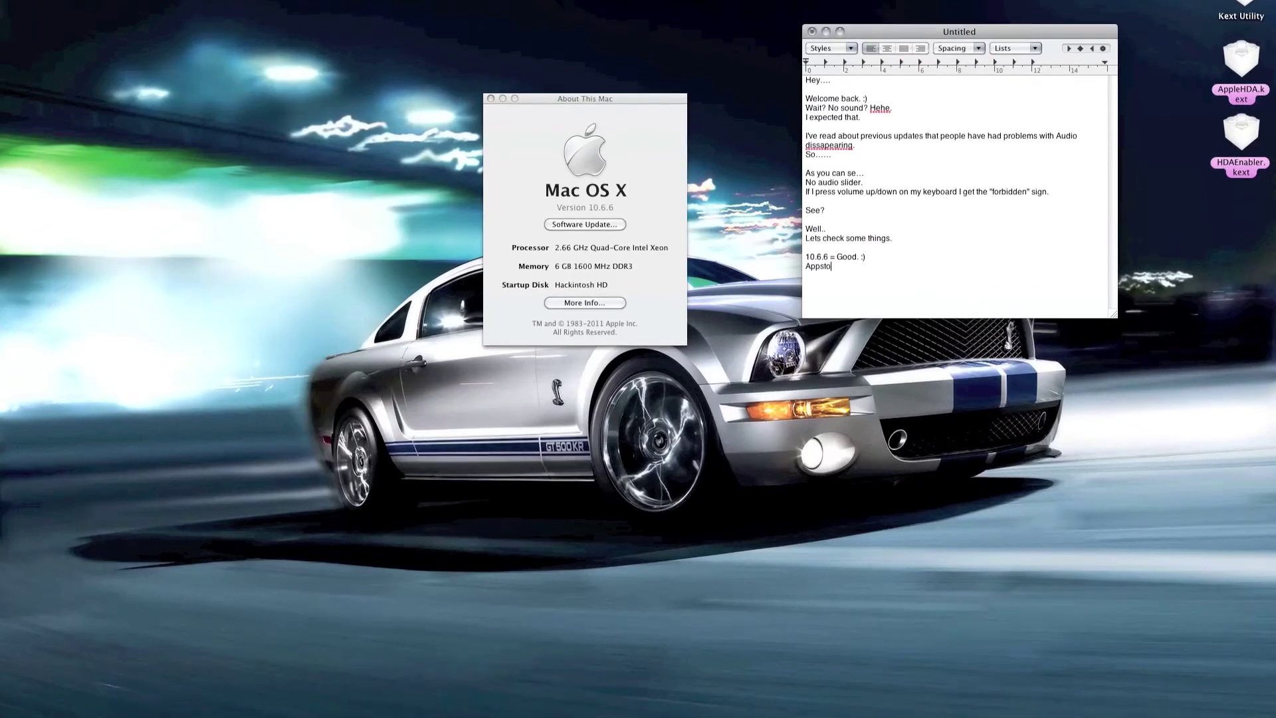
{"action": "key", "text": "BackSpace"}
{"action": "type", "text": "?"}
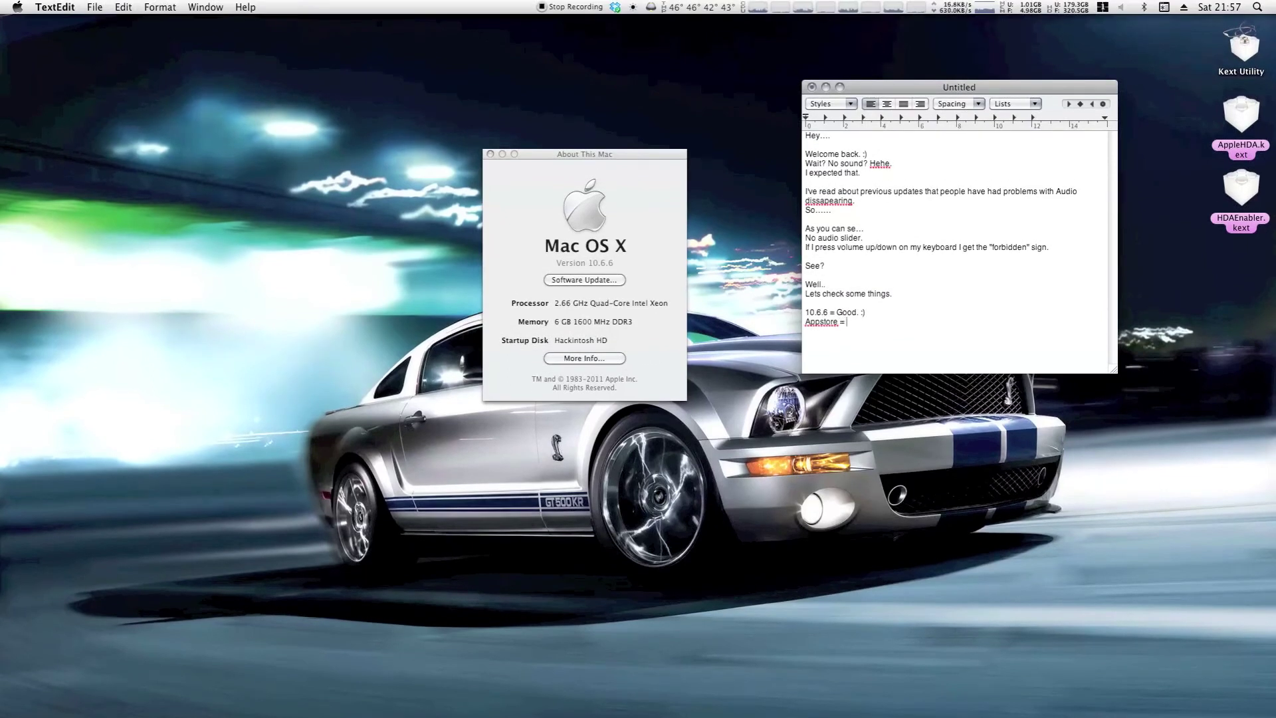
{"action": "type", "text": "Good? Don't know yet."}
Open System Profiler from About This Mac and inspect Intel High Definition Audio under Audio (Built In)
{"action": "left_click", "coordinate": [591, 360]}
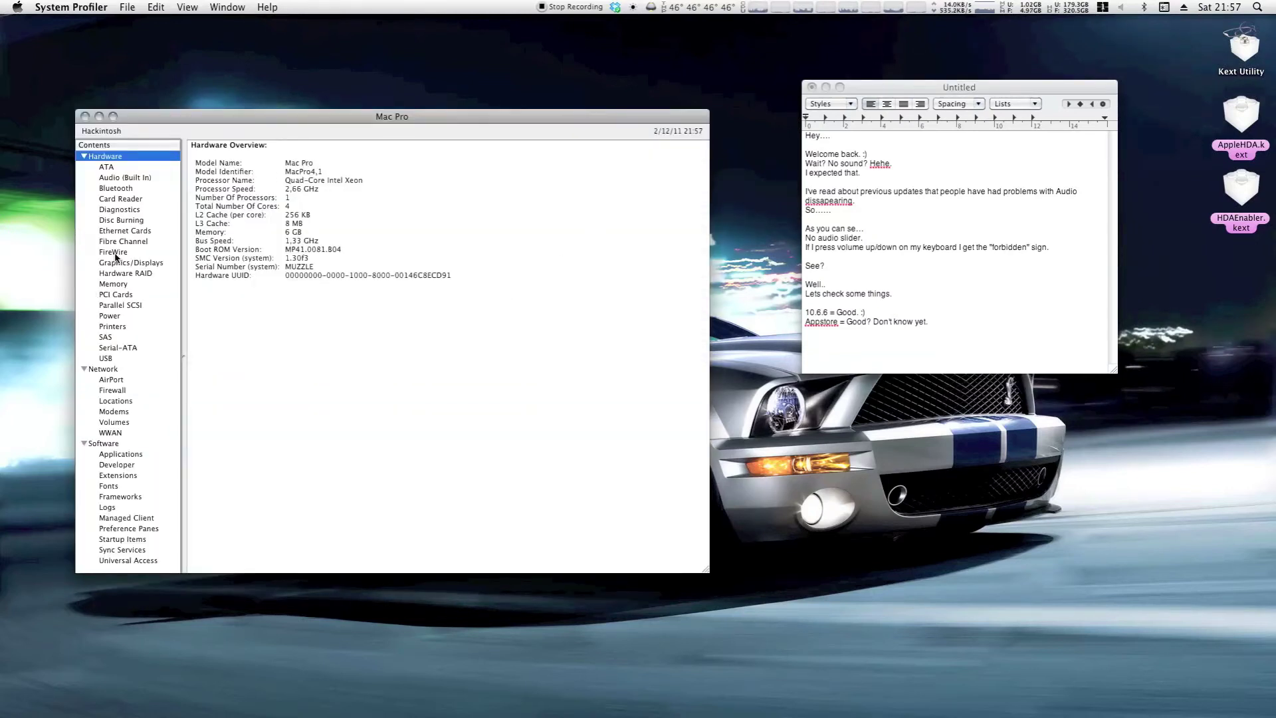
{"action": "left_click", "coordinate": [117, 180]}
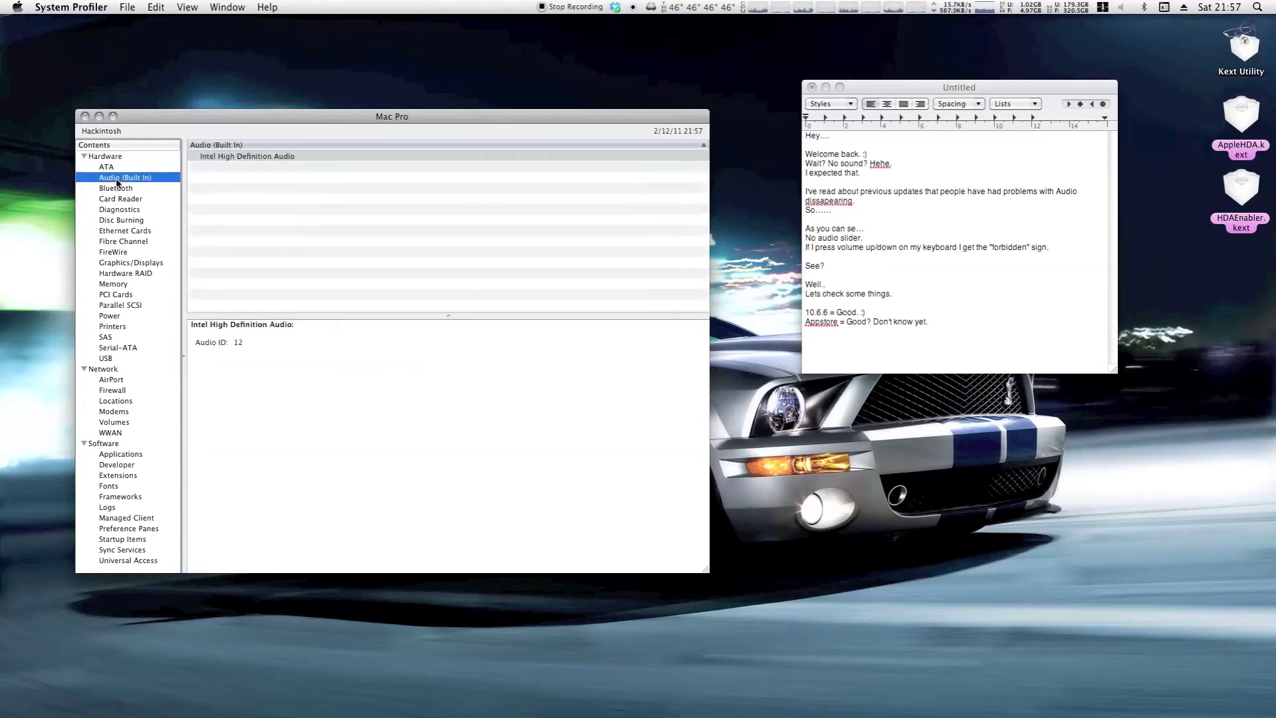
{"action": "left_click", "coordinate": [236, 160]}
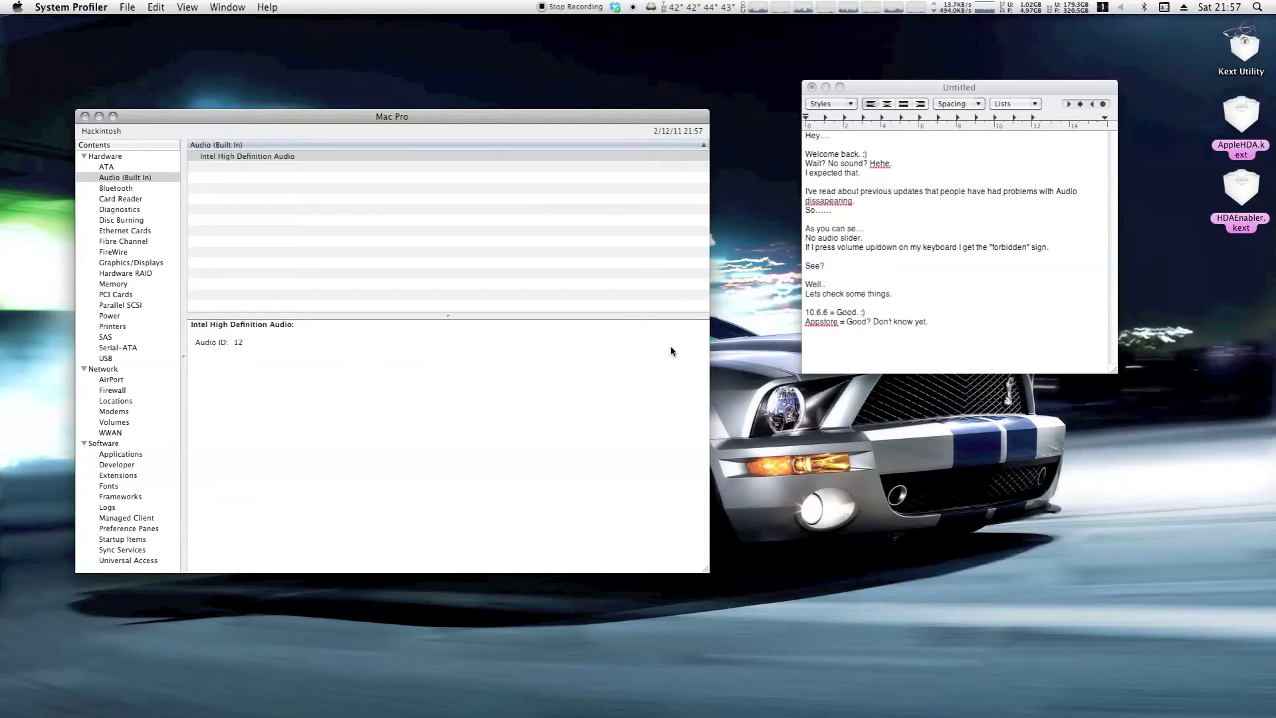
Add the line "There seems to be some info about the audio hardware missing...." to the note
{"action": "left_click", "coordinate": [879, 341]}
{"action": "key", "text": "Return"}
{"action": "key", "text": "Return"}
{"action": "type", "text": "There seems to be some ino"}
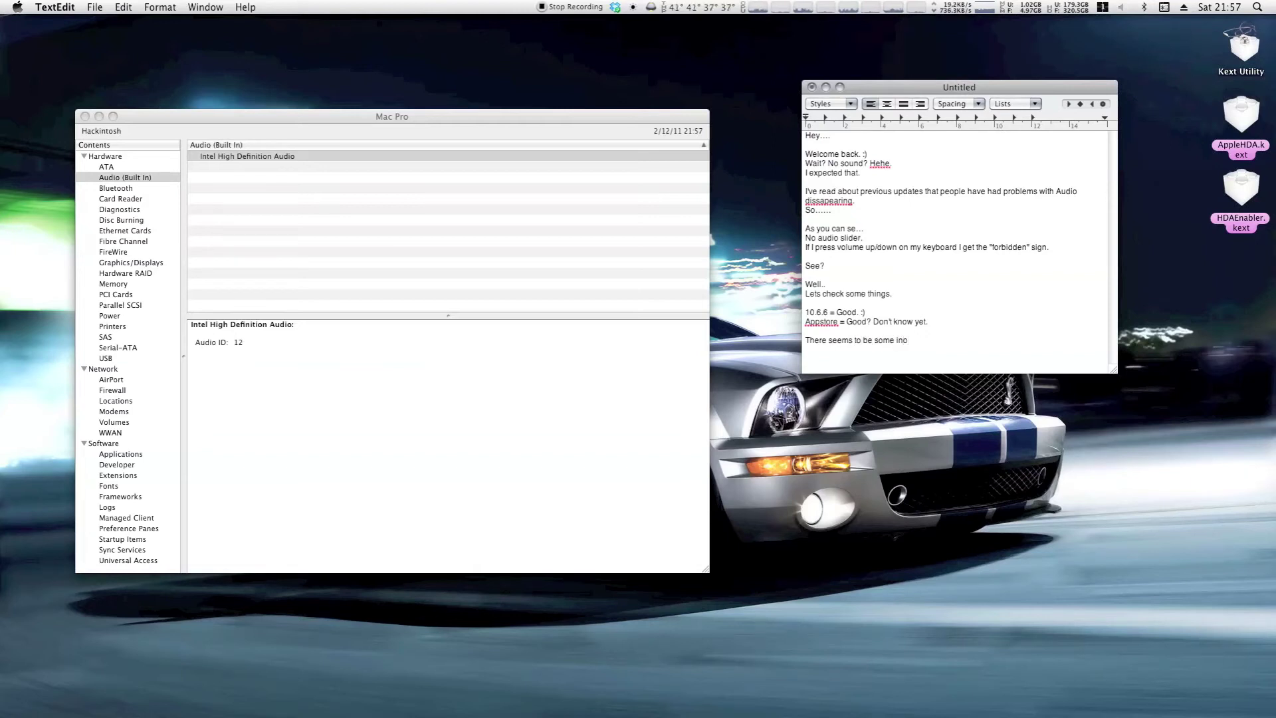
{"action": "type", "text": "o about the audio hardware missing..."}
{"action": "key", "text": "Return"}
Add the lines "OK!" and "First. Lets check if there are any more updates from Apple....." to the note
{"action": "type", "text": "OK!"}
{"action": "key", "text": "Return"}
{"action": "key", "text": "Return"}
{"action": "type", "text": "Fi"}
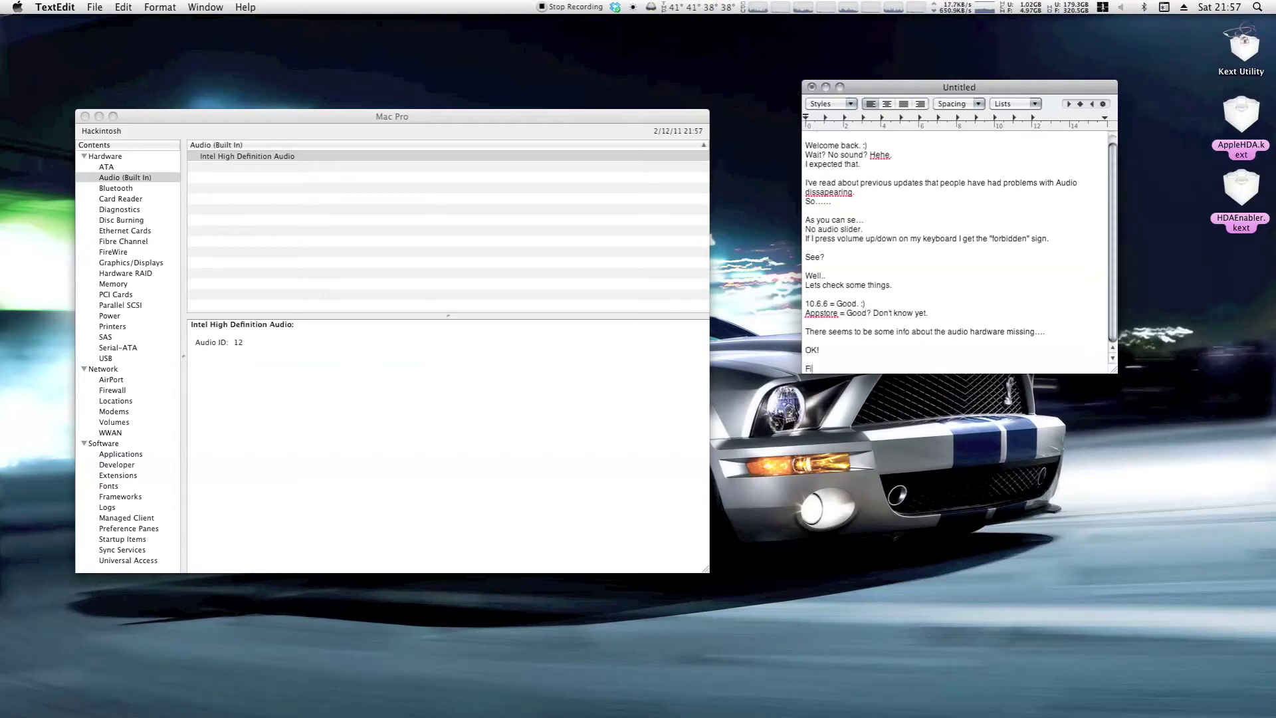
{"action": "type", "text": "rst. Lets check if"}
{"action": "type", "text": "there are any more updates from Apple"}
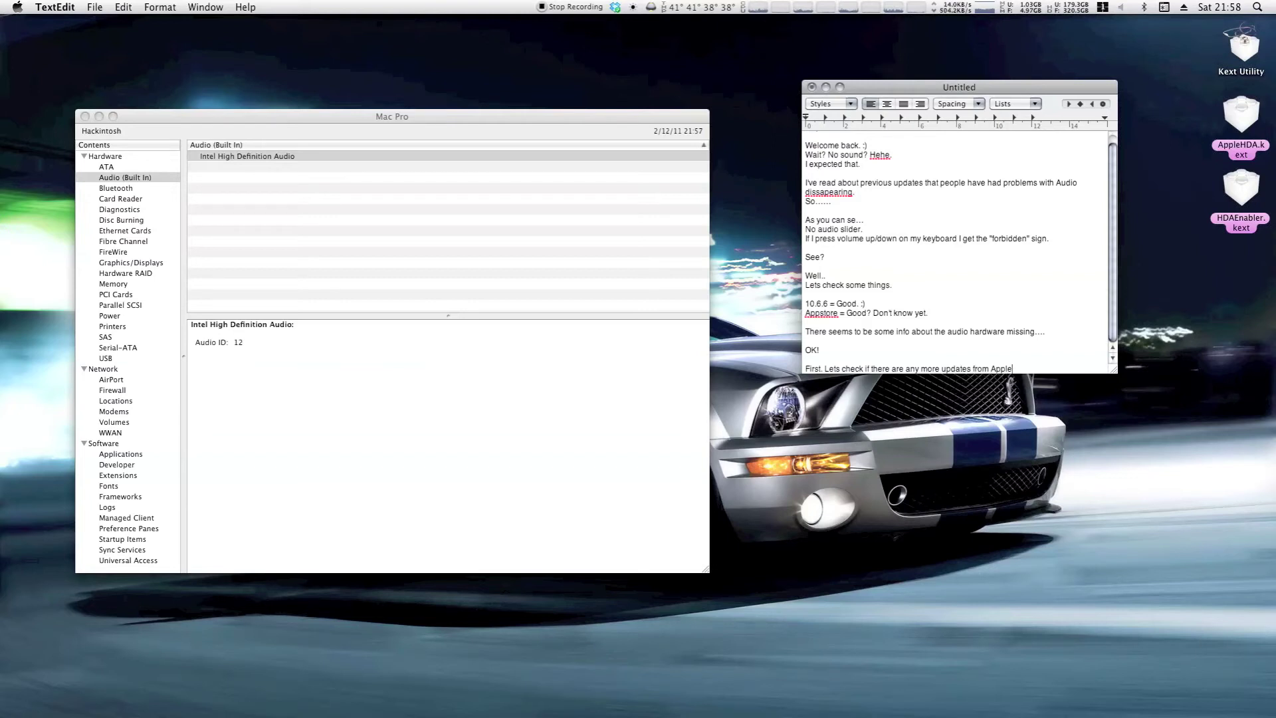
{"action": "type", "text": "."}
{"action": "key", "text": "Return"}
{"action": "key", "text": "Return"}
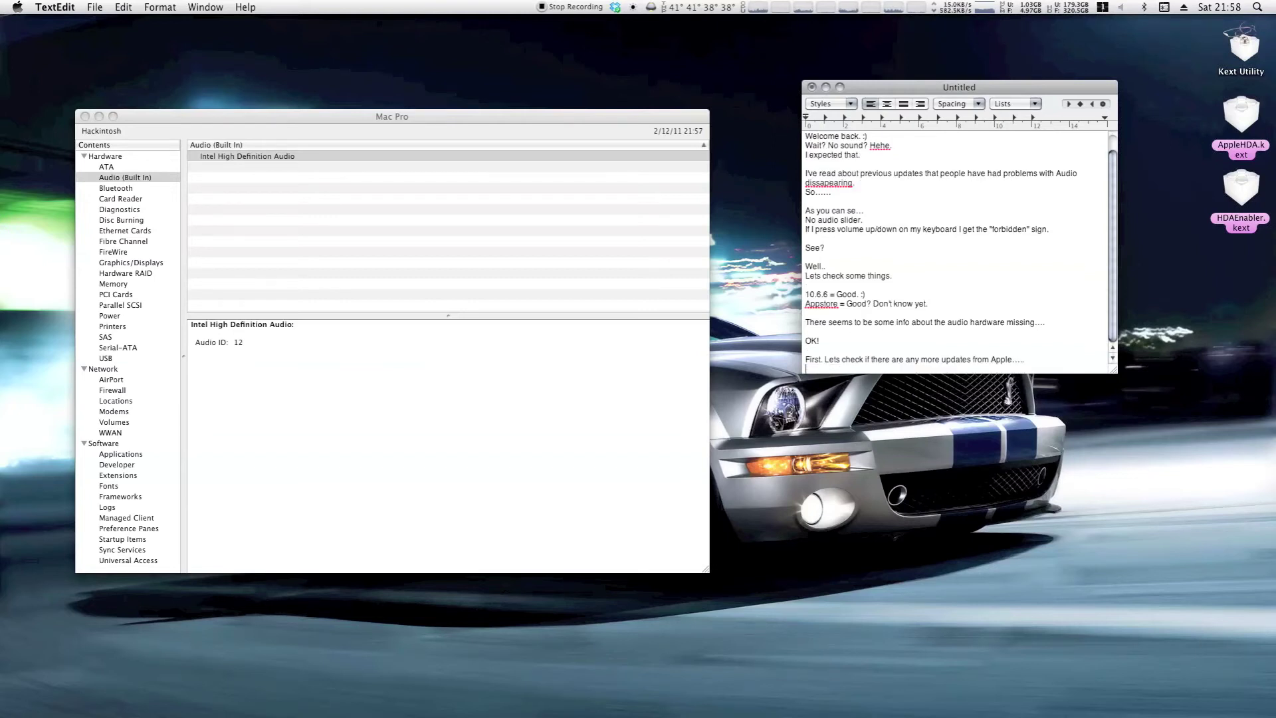
Start a Software Update check for new software and add five "Waiting......" lines with trailing dots to the note
{"action": "left_click", "coordinate": [17, 6]}
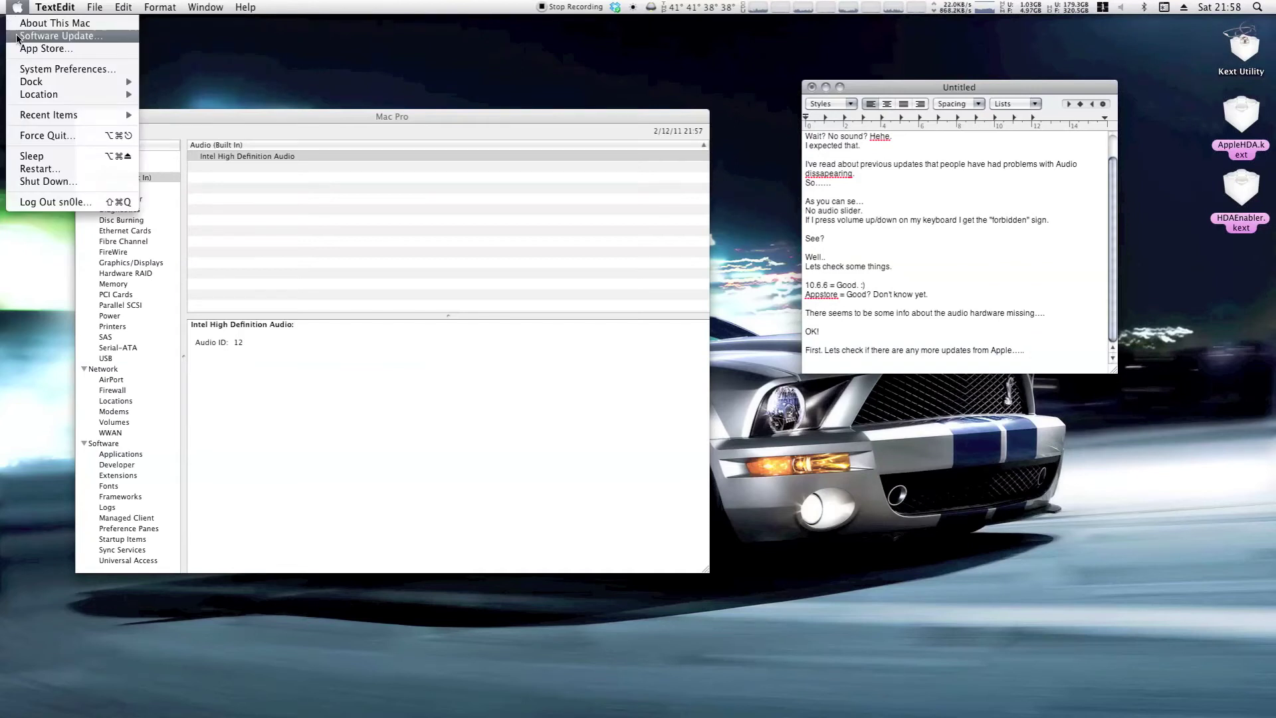
{"action": "left_click", "coordinate": [36, 39]}
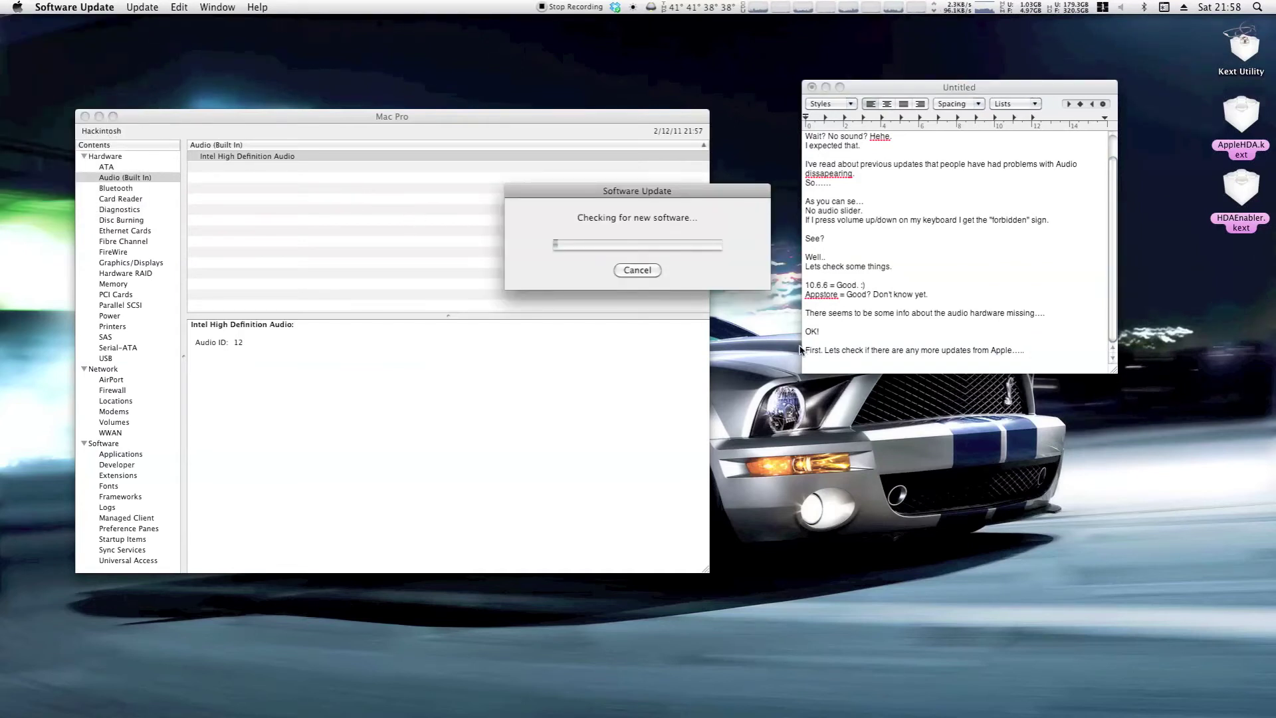
{"action": "left_click", "coordinate": [819, 367]}
{"action": "type", "text": "Waiting......"}
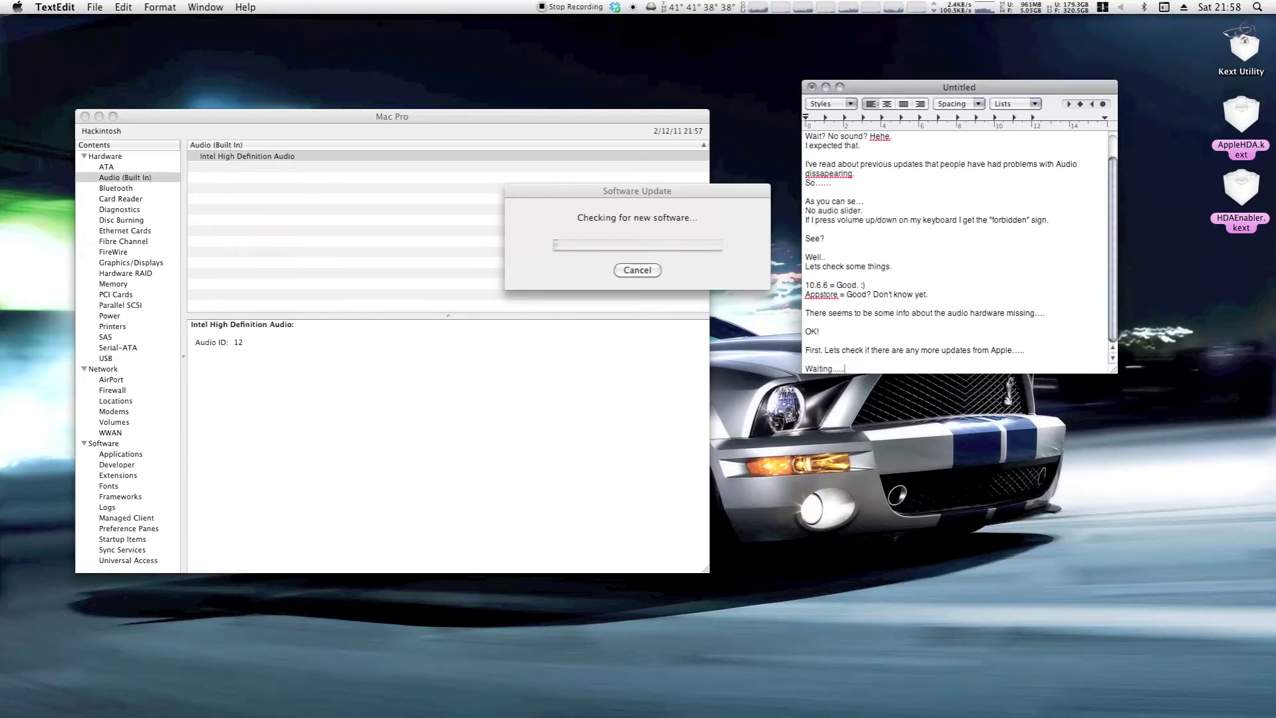
{"action": "key", "text": "Return"}
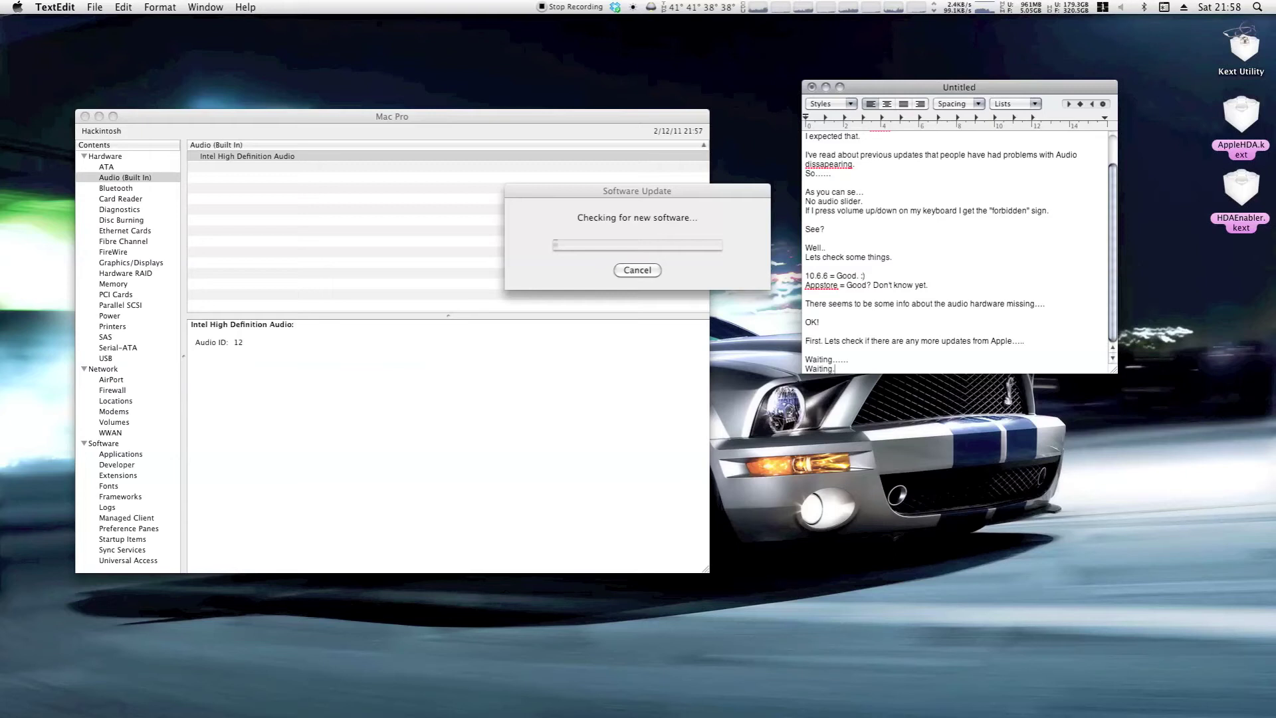
{"action": "type", "text": "......"}
{"action": "key", "text": "Return"}
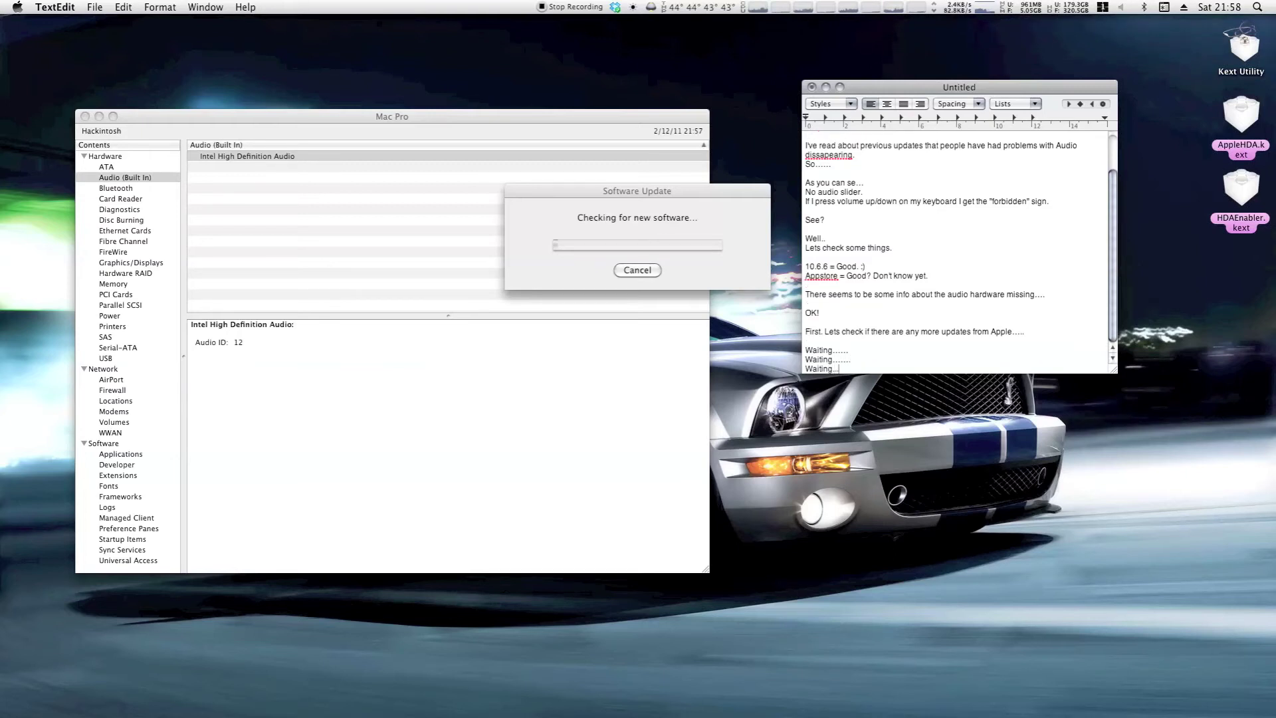
{"action": "type", "text": "....."}
{"action": "key", "text": "Return"}
{"action": "type", "text": "W"}
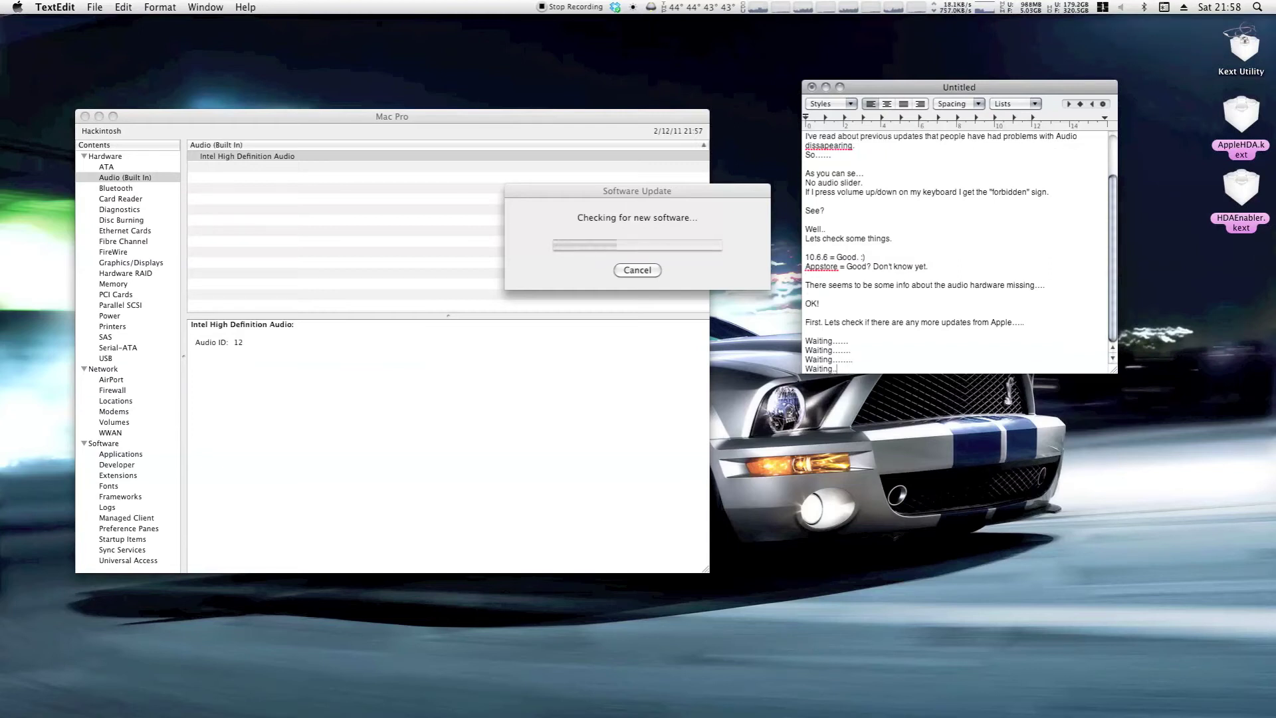
{"action": "type", "text": "."}
{"action": "key", "text": "Return"}
{"action": "type", "text": "Waiting.........."}
{"action": "key", "text": "Return"}
Add the lines "Bah!" and "Come on!" beneath the waiting lines in the note
{"action": "type", "text": "Bah!*"}
{"action": "key", "text": "Return"}
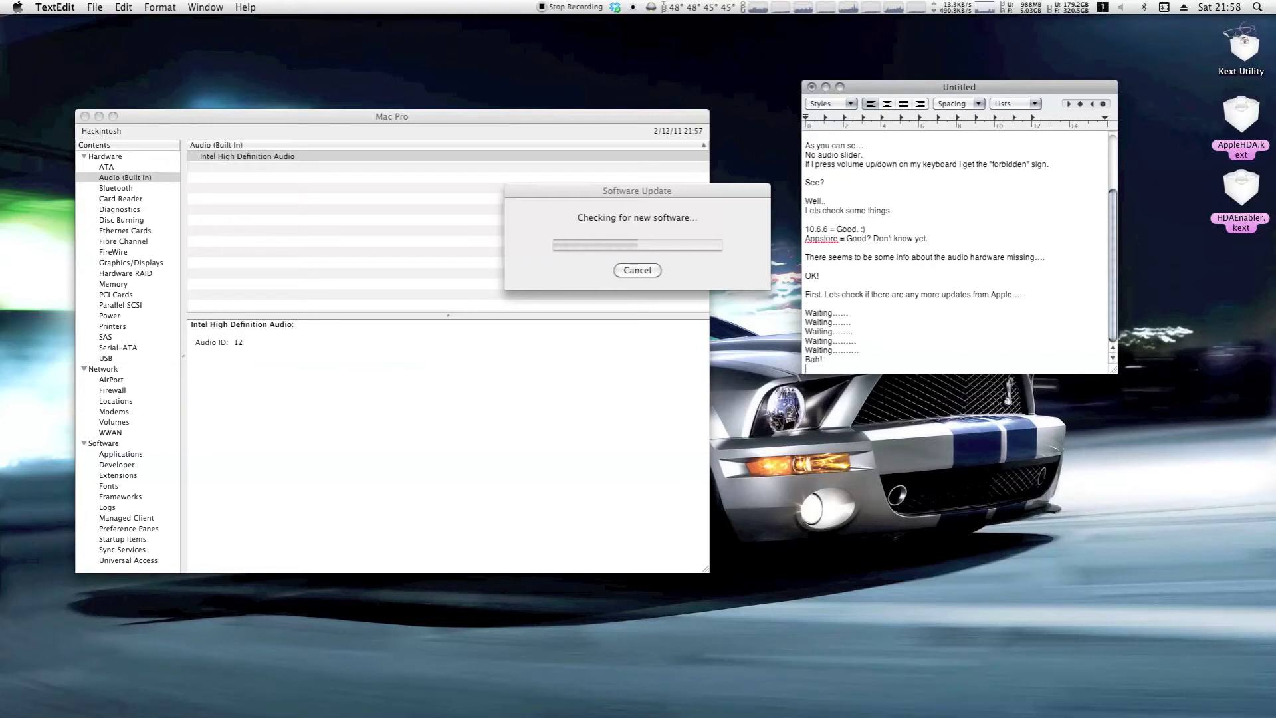
{"action": "type", "text": "Come on"}
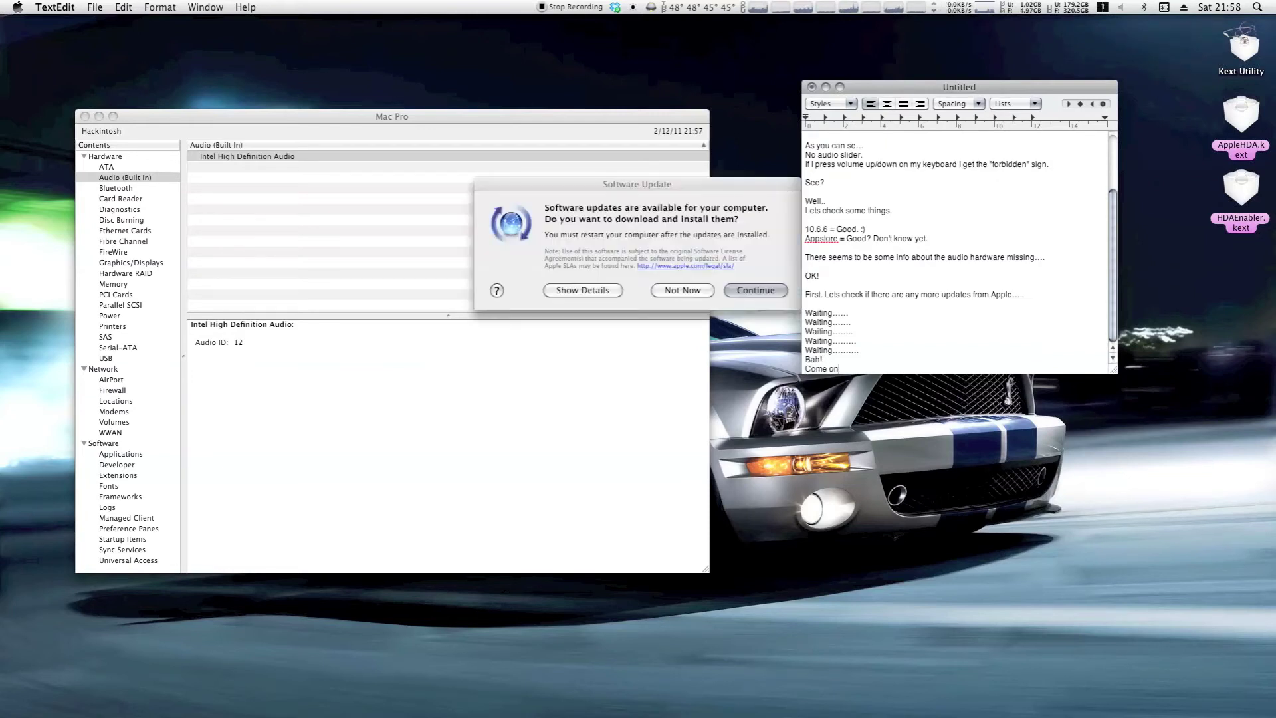
{"action": "type", "text": "!"}
{"action": "key", "text": "Return"}
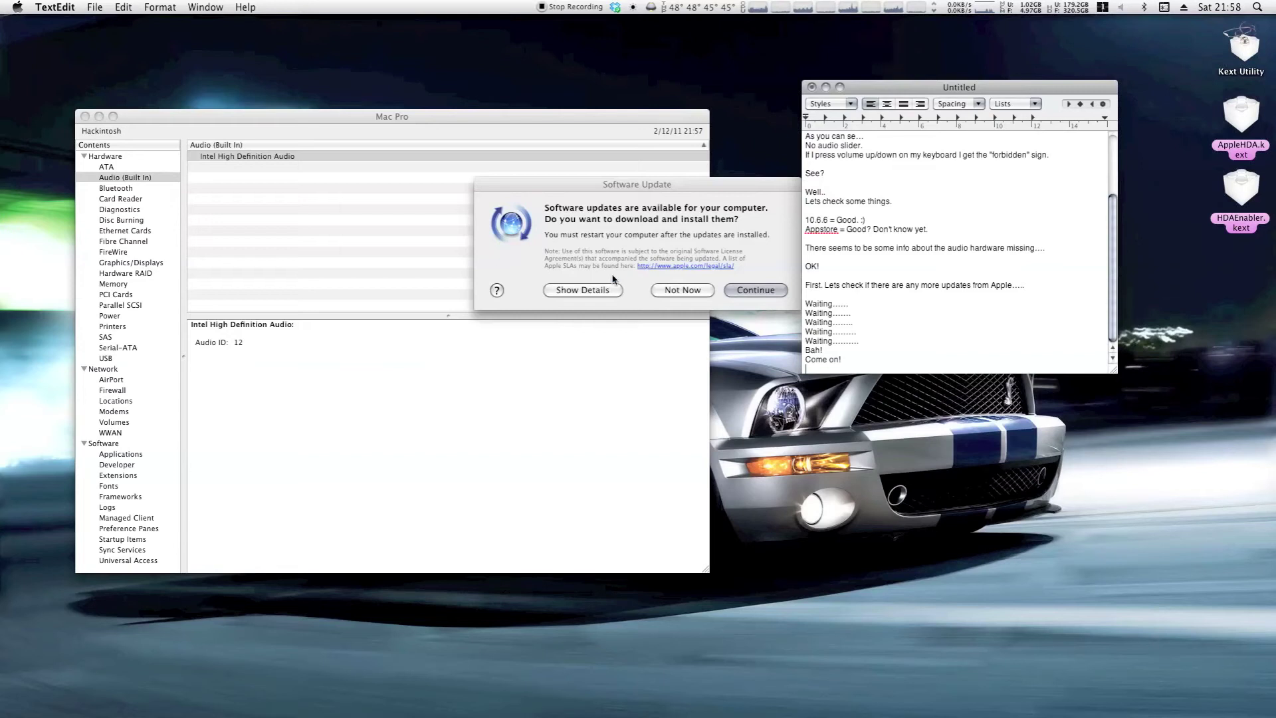
Move the Software Update dialog clear of the note and add "There seems to be some more updates available." and "Let's do them first."
{"action": "left_click_drag", "start_coordinate": [586, 187], "coordinate": [458, 220]}
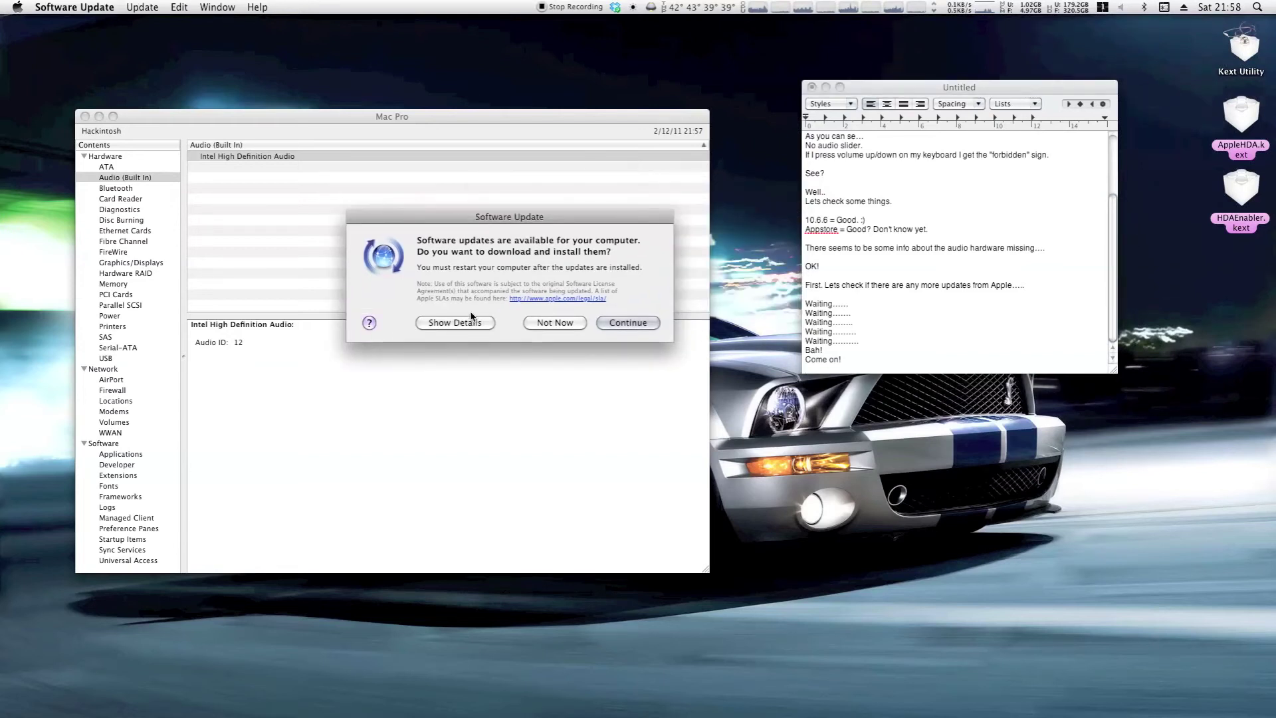
{"action": "left_click", "coordinate": [856, 362]}
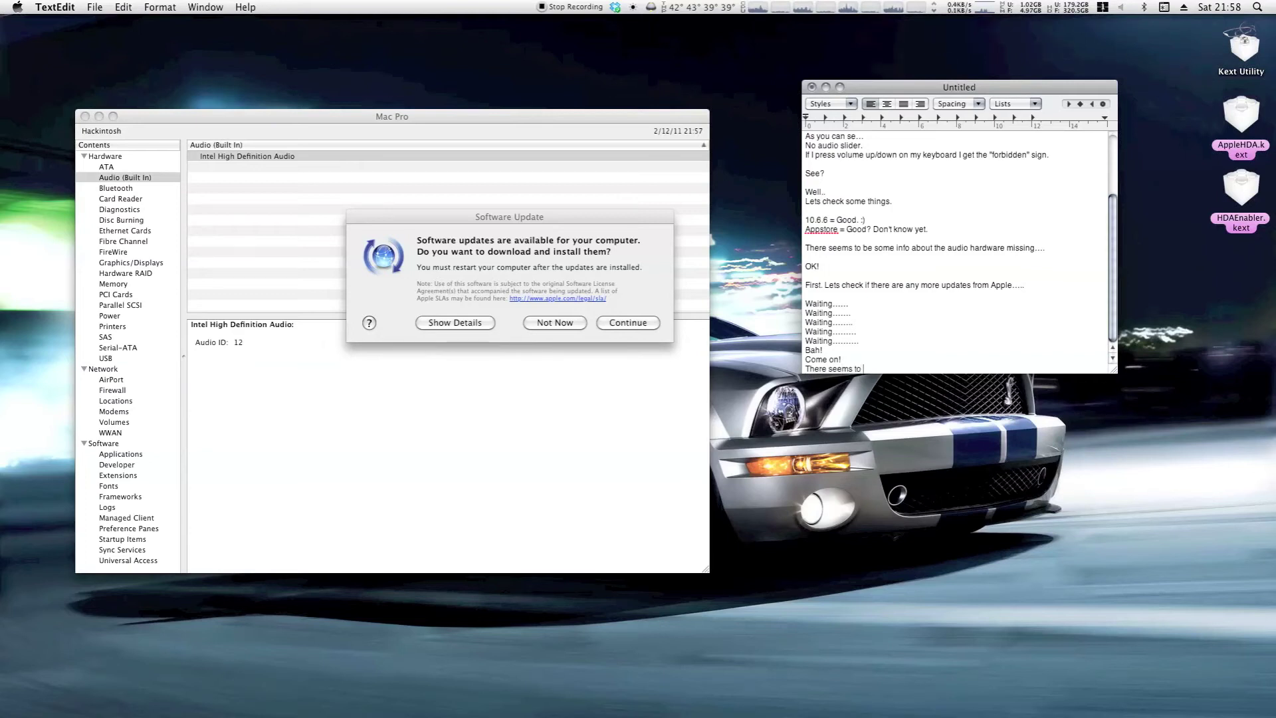
{"action": "type", "text": "some more updates available."}
{"action": "key", "text": "Return"}
{"action": "type", "text": "Le"}
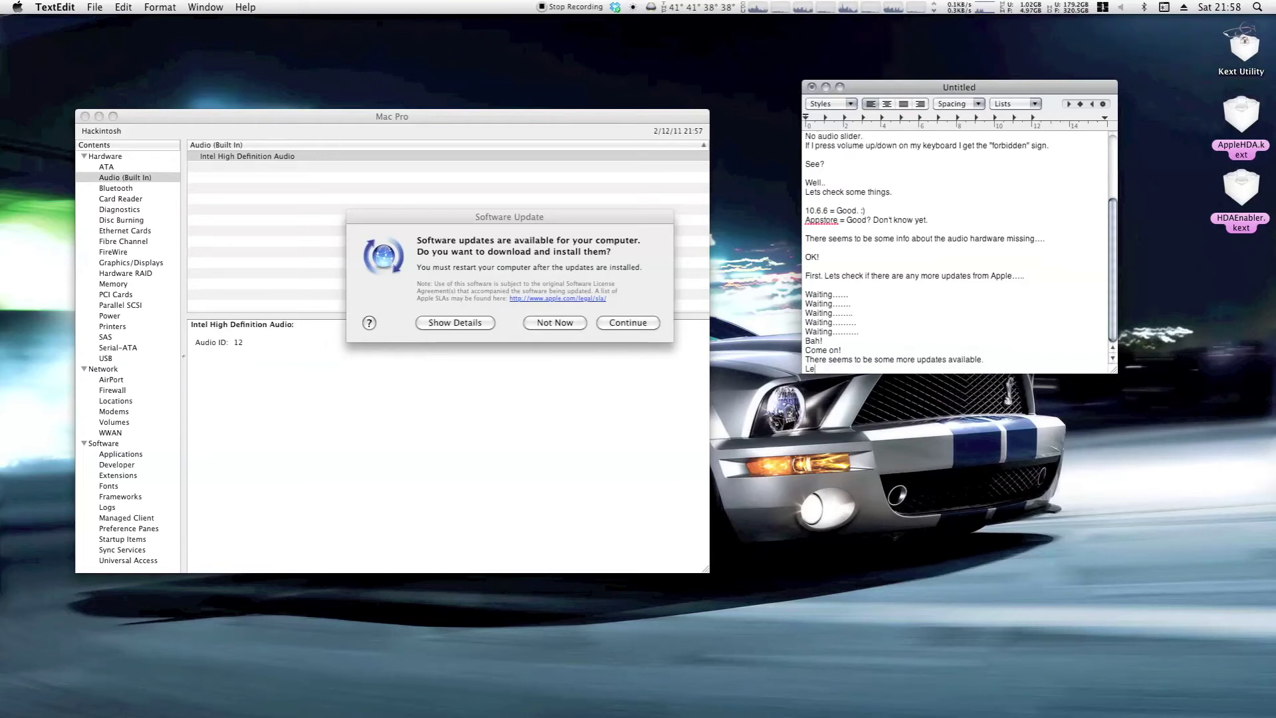
{"action": "type", "text": "t's do them first."}
Show the details of the available updates and add "Ok. I'm doing them and coming back after that. :)" and "Cheers!" to the note
{"action": "left_click", "coordinate": [454, 322]}
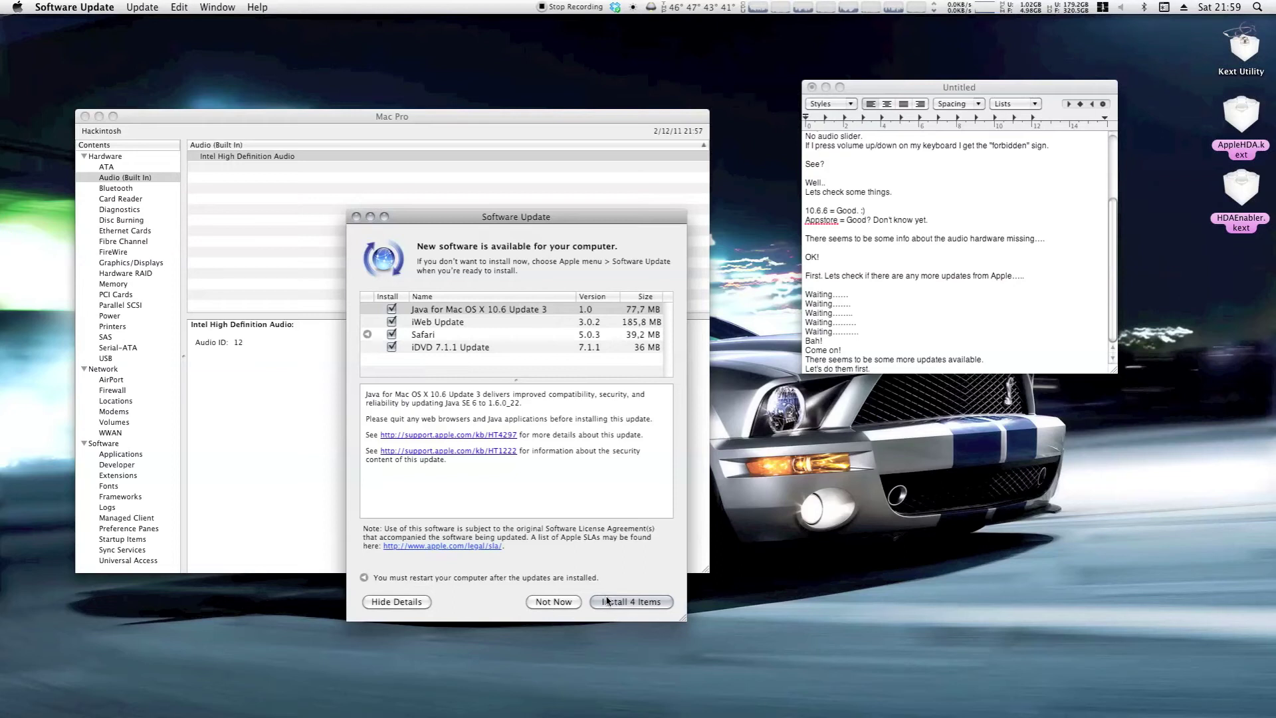
{"action": "left_click", "coordinate": [890, 371]}
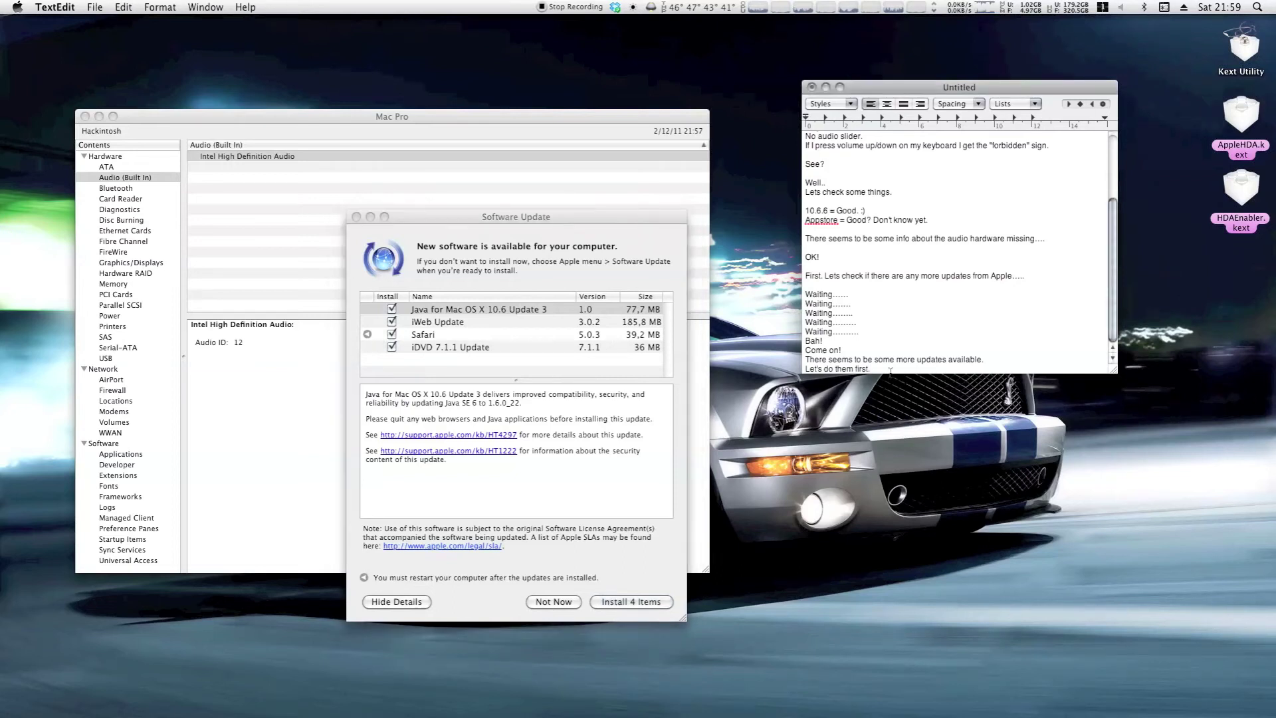
{"action": "key", "text": "Return"}
{"action": "key", "text": "Return"}
{"action": "type", "text": "Ok. Im"}
{"action": "key", "text": "BackSpace"}
{"action": "type", "text": "'m doing them and coming back"}
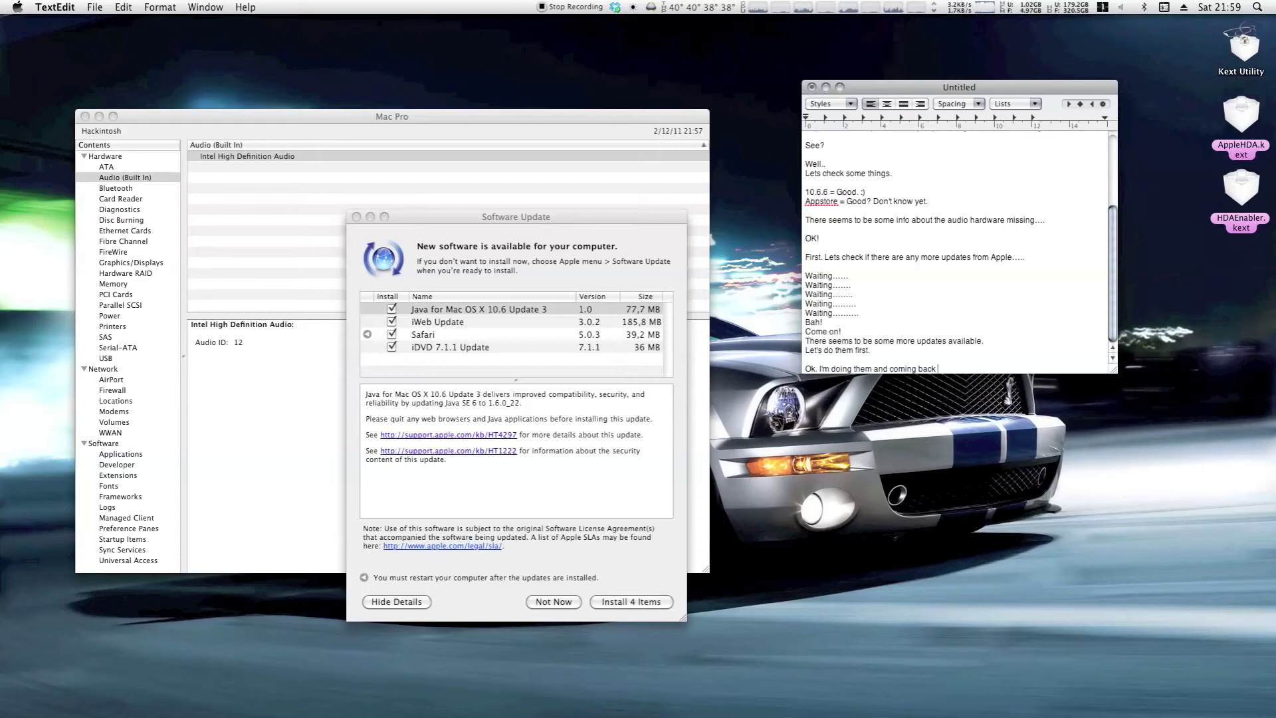
{"action": "type", "text": "that"}
{"action": "type", "text": ". :="}
{"action": "type", "text": "@"}
{"action": "key", "text": "BackSpace"}
{"action": "key", "text": "Return"}
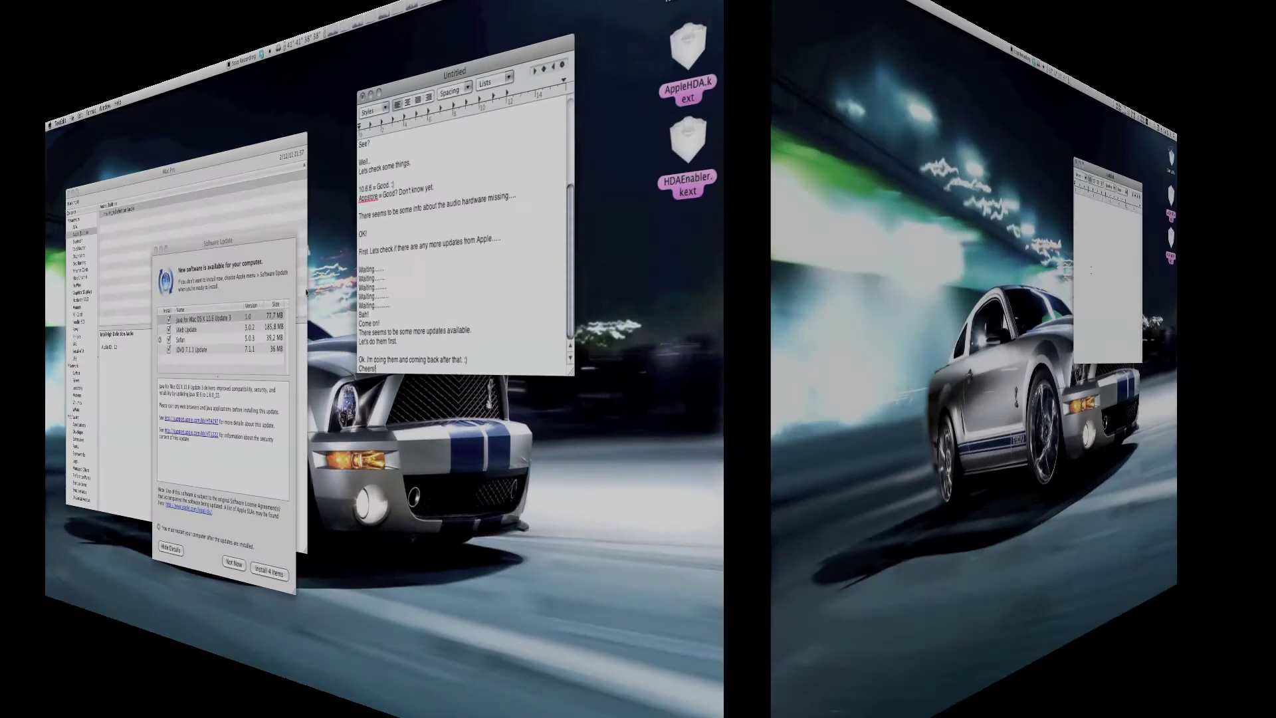
Write the lines "Hey...." and "I'm back. :)" at the start of the empty note
{"action": "type", "text": "Hey...."}
{"action": "key", "text": "Return"}
{"action": "type", "text": "I"}
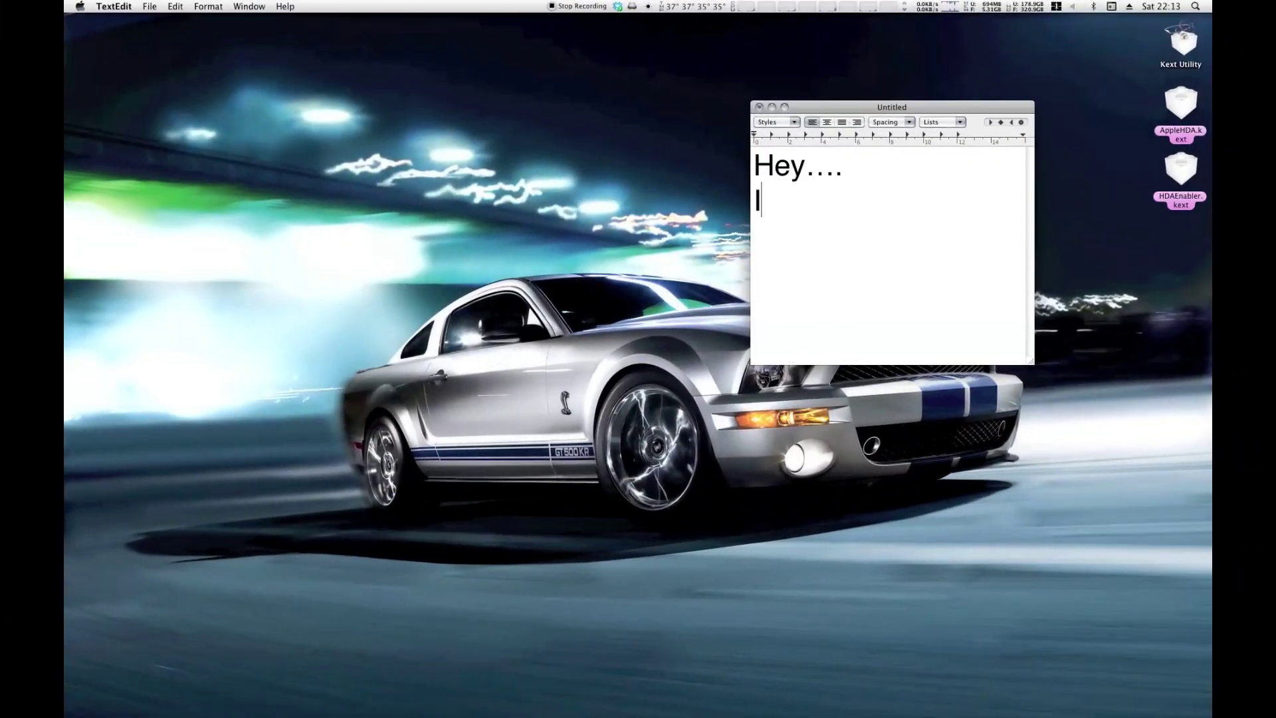
{"action": "type", "text": "'m back. :)"}
{"action": "key", "text": "Return"}
{"action": "key", "text": "Return"}
Add the paragraph "Using a bigger font now so that it is easier to see what I'm typing." to the note
{"action": "type", "text": "Using a bigger font now so that it "}
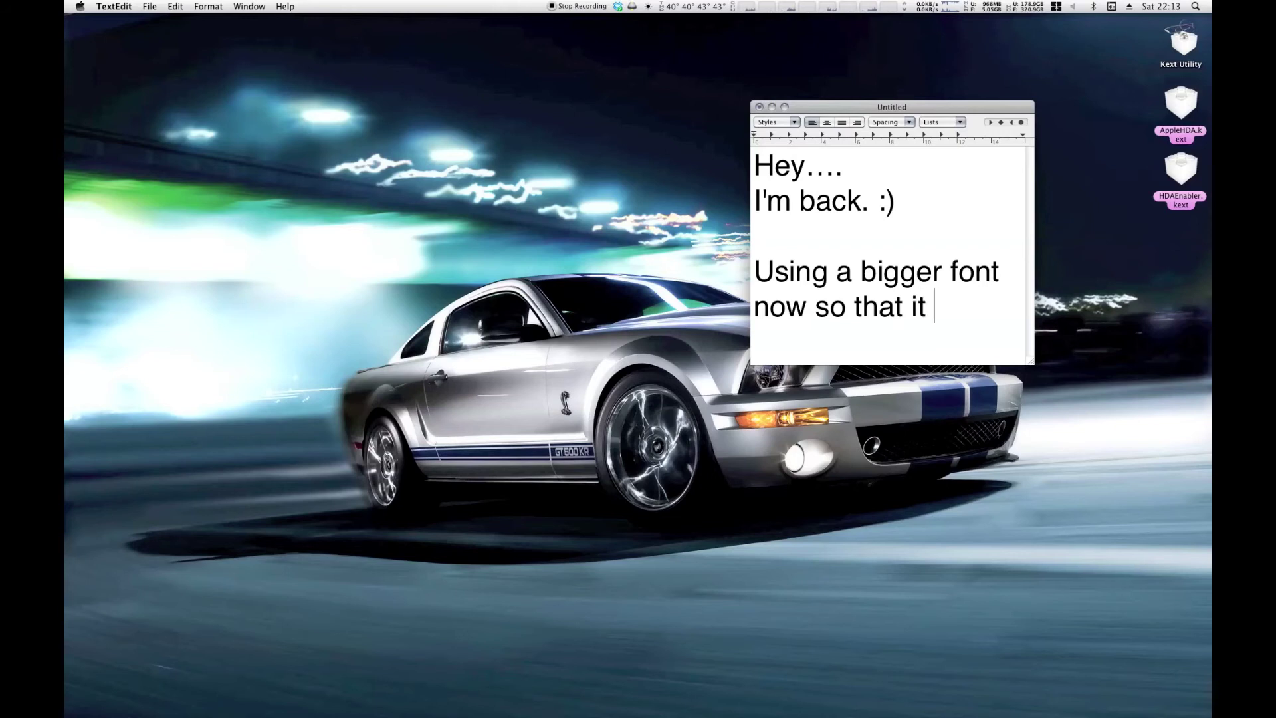
{"action": "type", "text": "is easier to"}
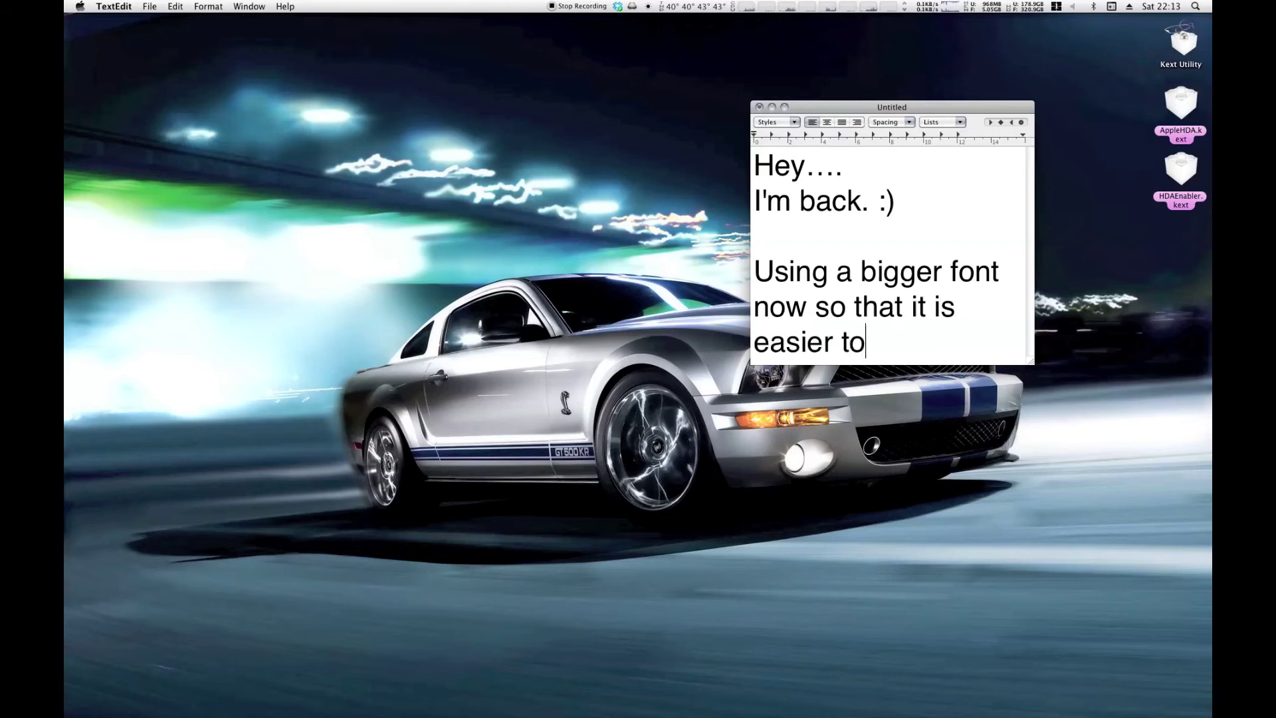
{"action": "type", "text": " see what I"}
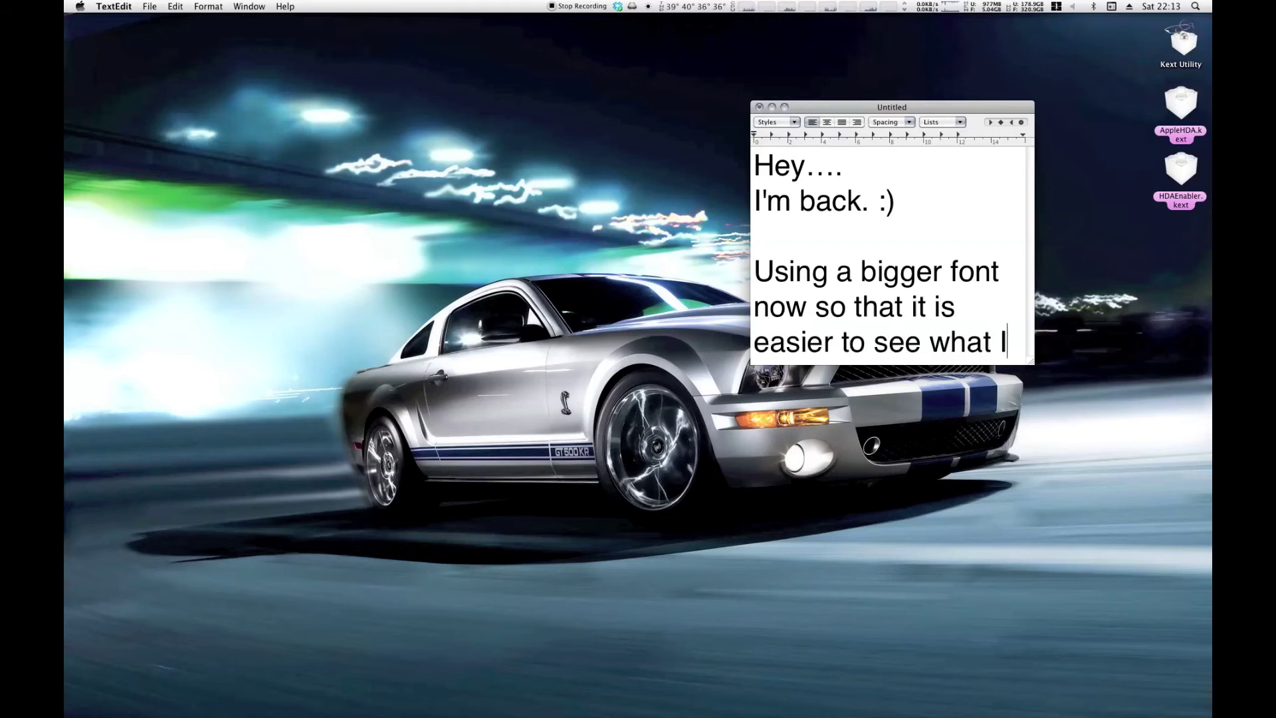
{"action": "type", "text": "'m typing."}
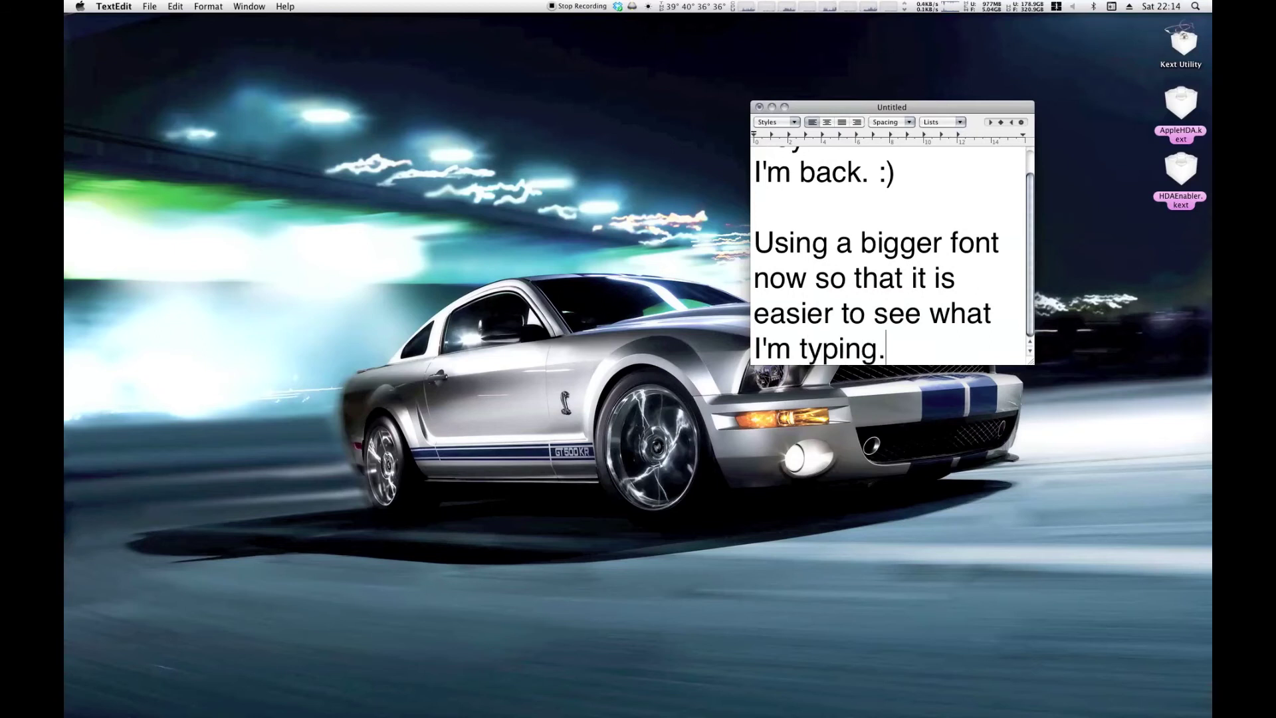
{"action": "key", "text": "Return"}
{"action": "key", "text": "Return"}
Add the lines "Ok." and "Lets check Software Update to see if there's any more updates for me....." to the note
{"action": "type", "text": "Ok."}
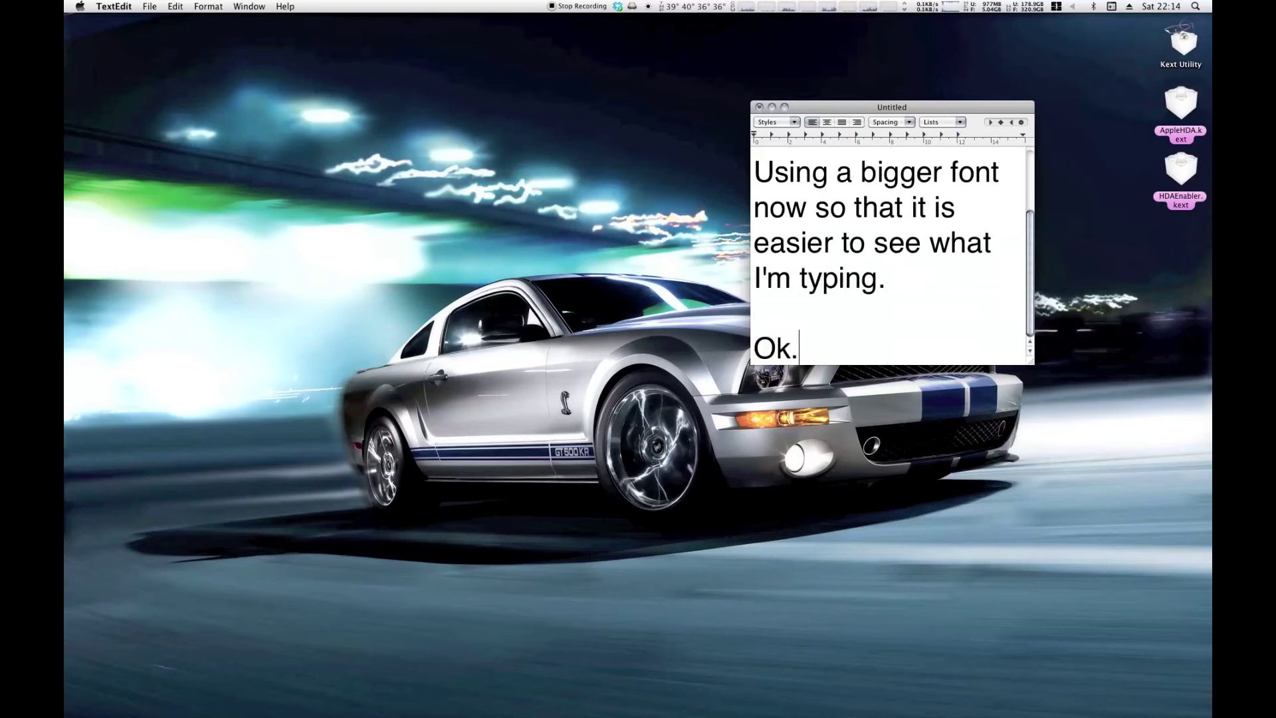
{"action": "key", "text": "Return"}
{"action": "type", "text": "Lets check"}
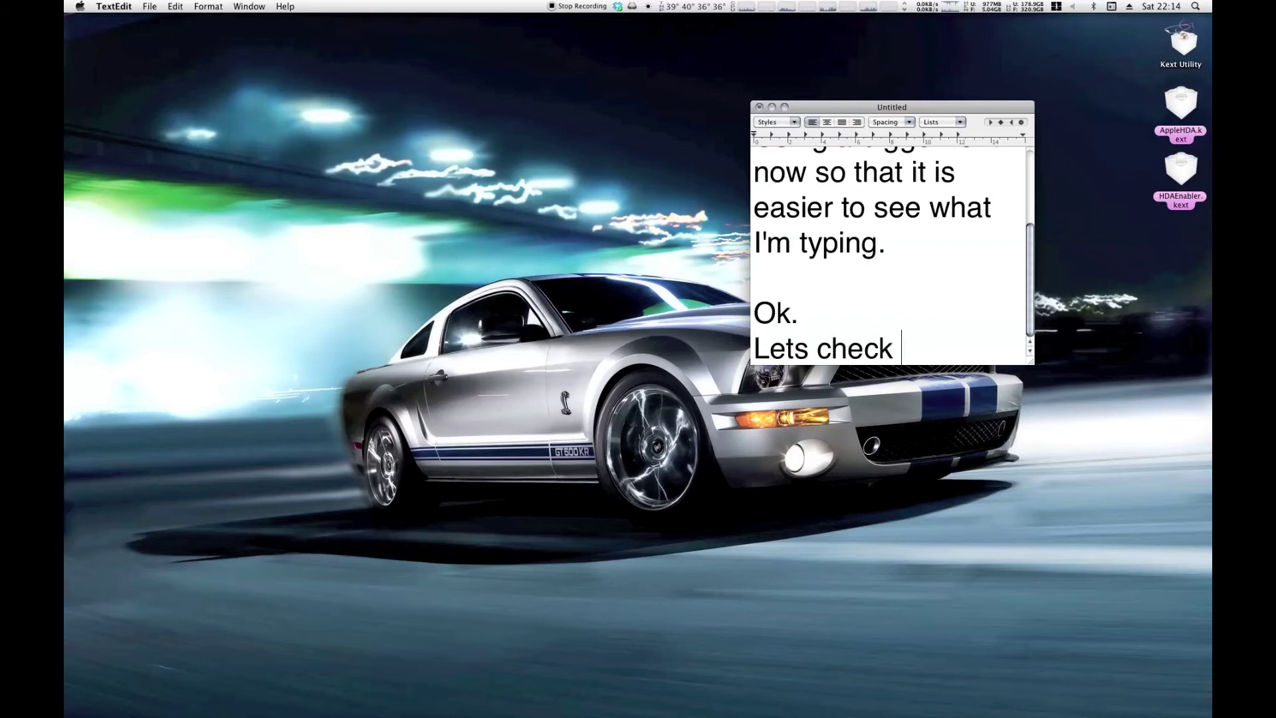
{"action": "type", "text": " Softwa"}
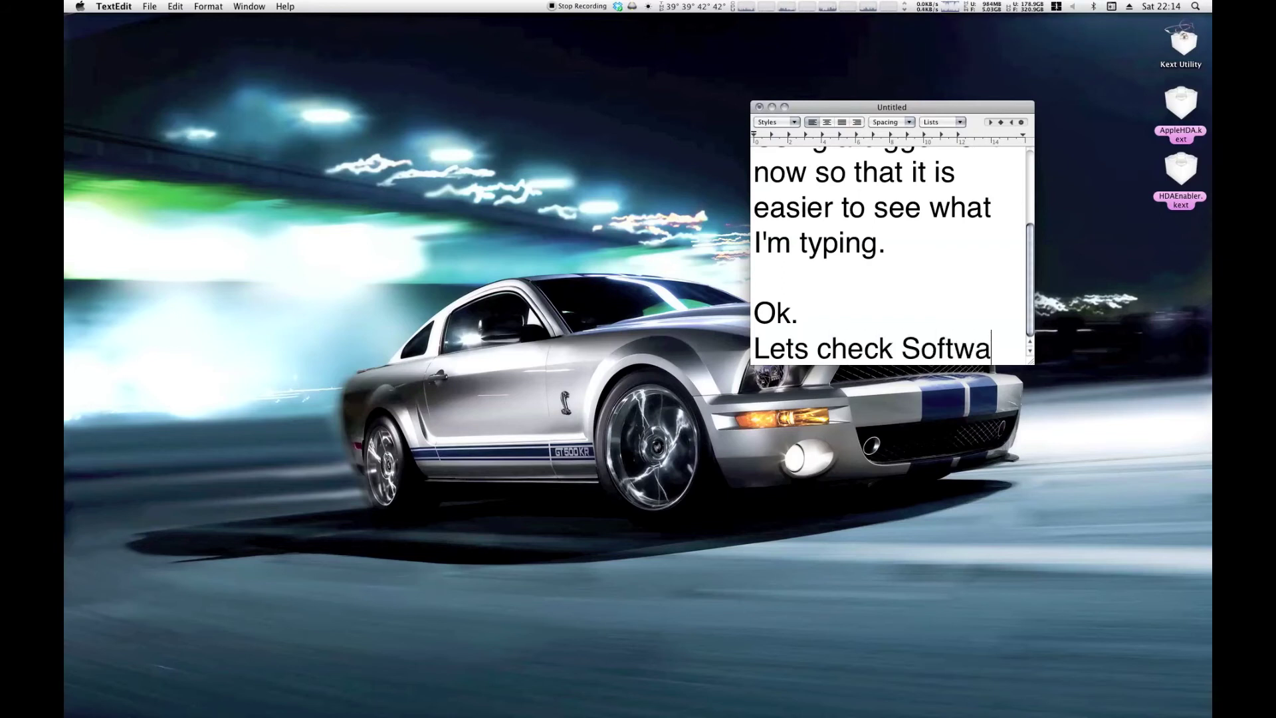
{"action": "type", "text": "re Update "}
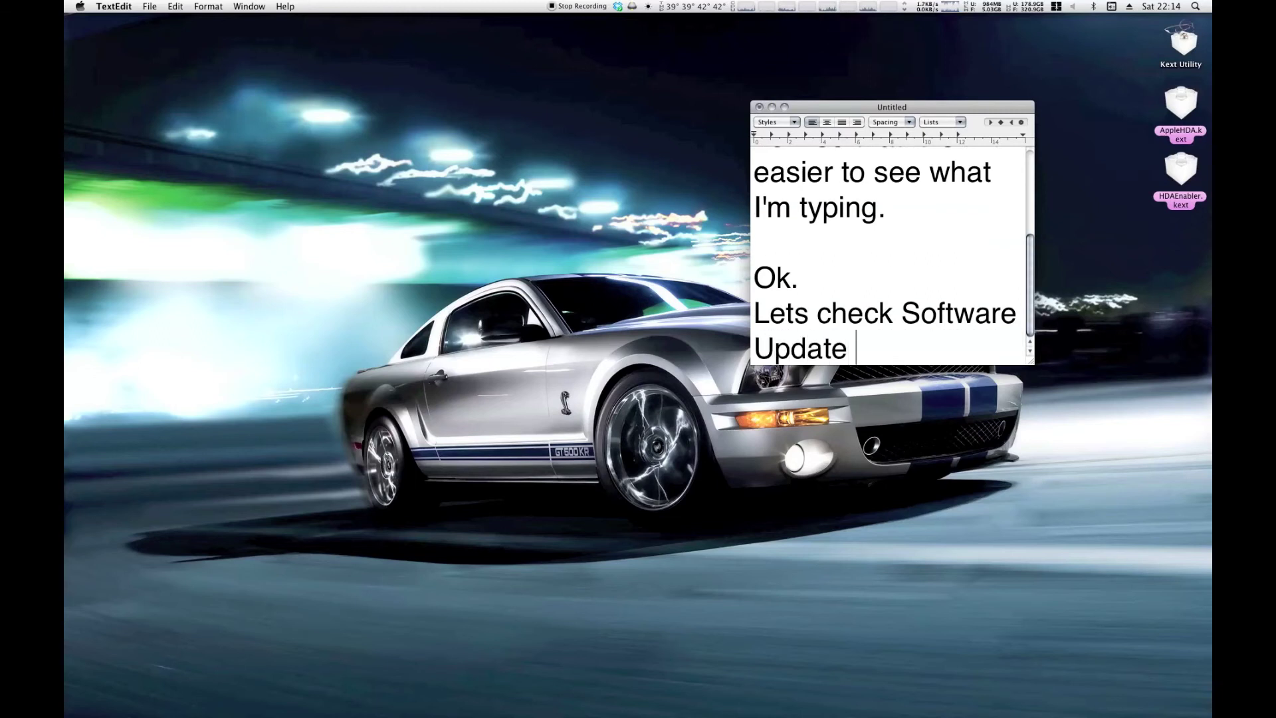
{"action": "type", "text": "to see if th"}
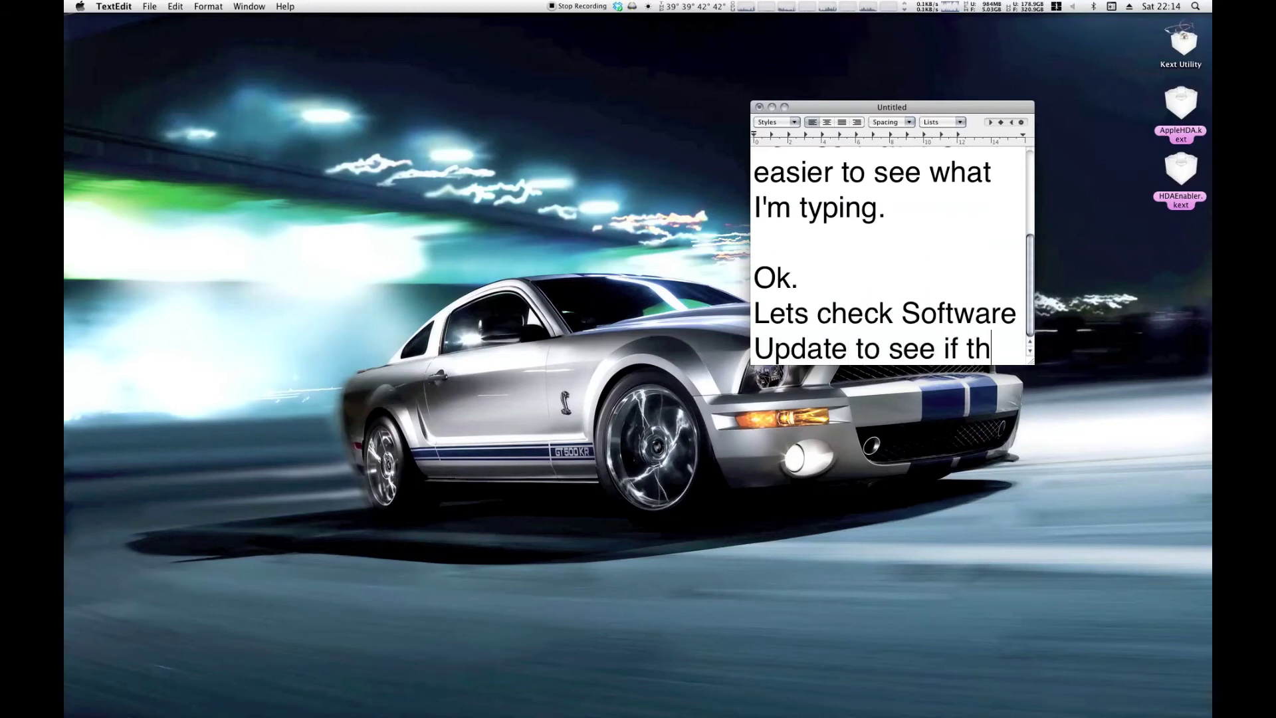
{"action": "type", "text": "ere'"}
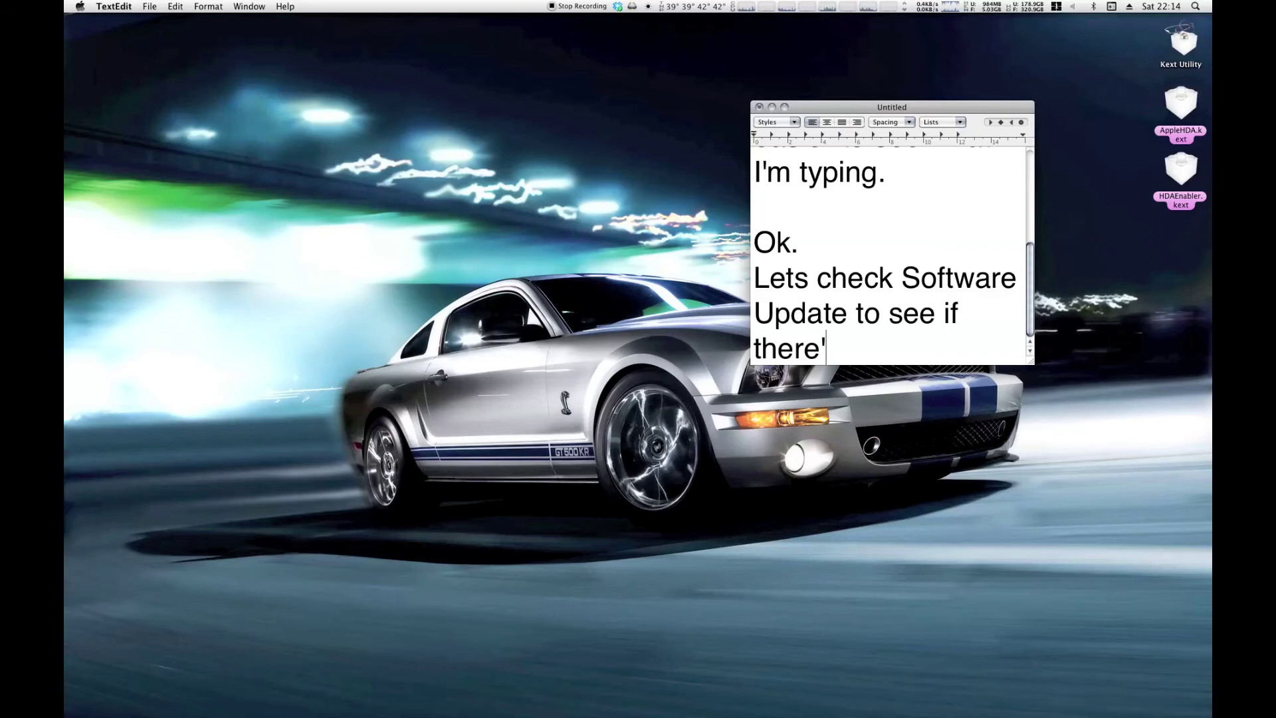
{"action": "type", "text": "s any more"}
{"action": "key", "text": "BackSpace"}
{"action": "type", "text": "re updates fr"}
{"action": "key", "text": "BackSpace"}
{"action": "key", "text": "BackSpace"}
{"action": "type", "text": "or me..."}
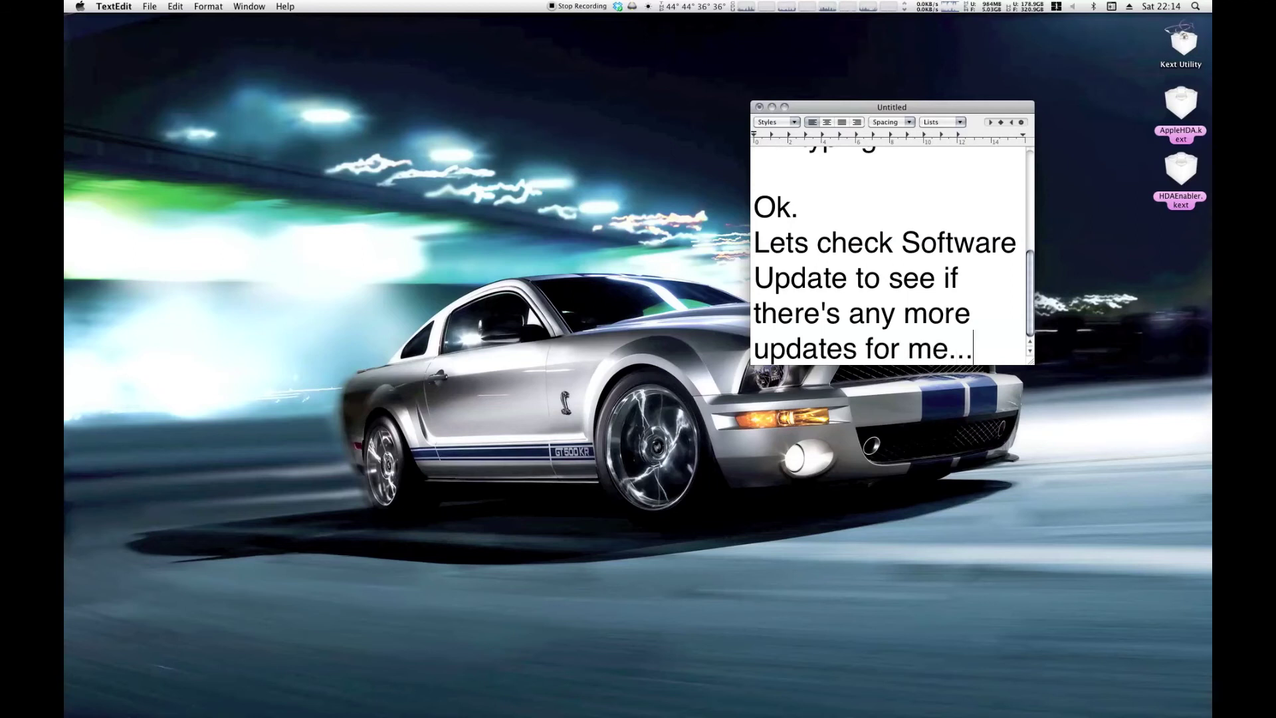
{"action": "type", "text": ".."}
{"action": "key", "text": "Return"}
{"action": "key", "text": "Return"}
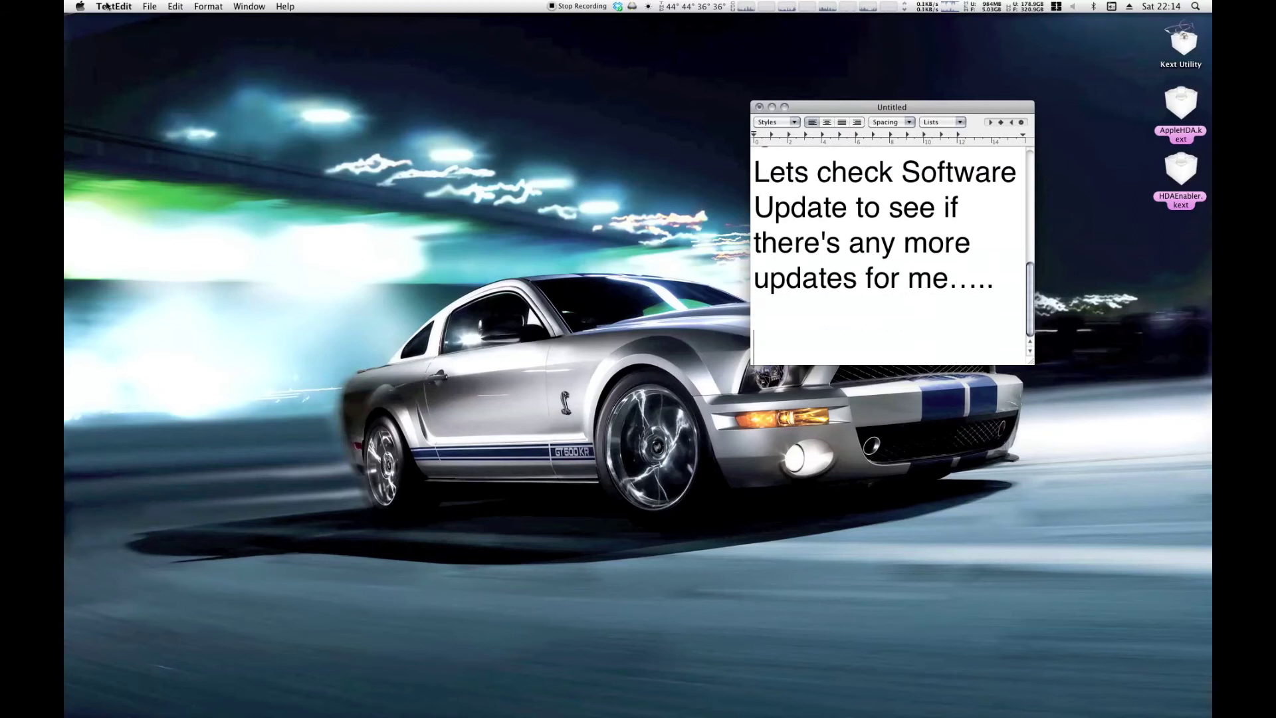
Start another Software Update check, move its progress window away from the note, and return to the note's last line
{"action": "left_click", "coordinate": [80, 6]}
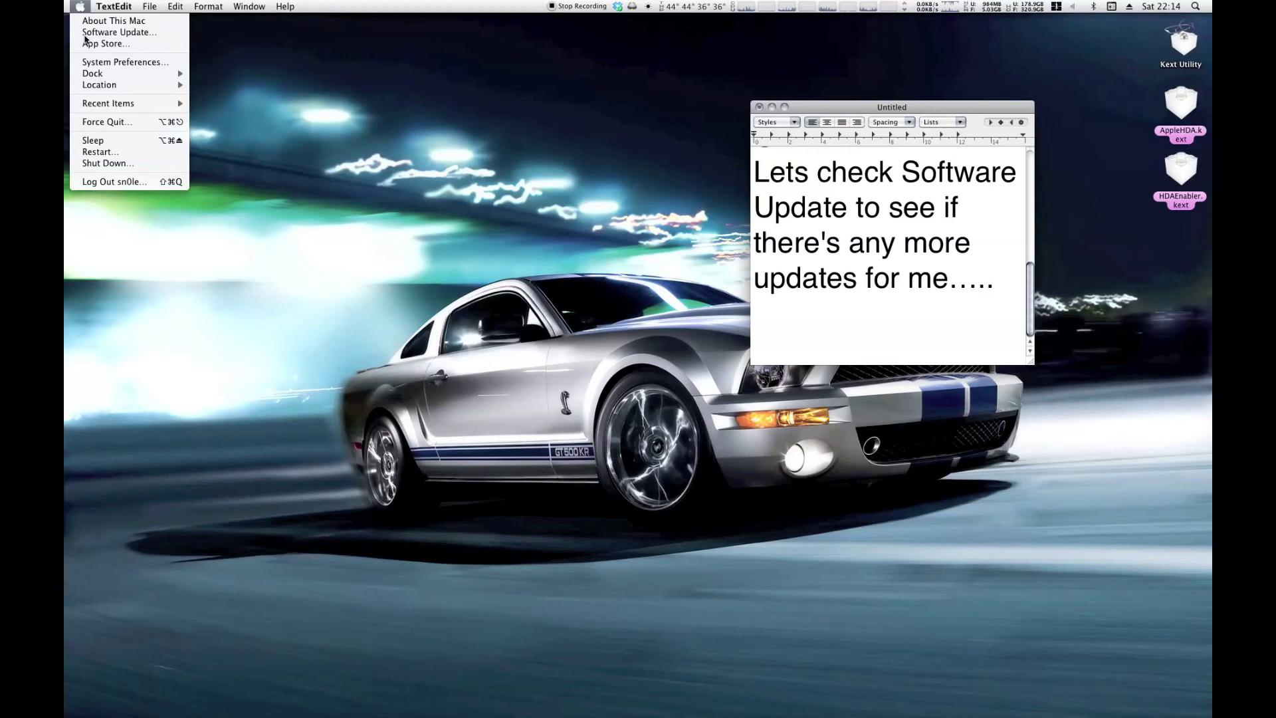
{"action": "left_click", "coordinate": [110, 32]}
{"action": "left_click_drag", "start_coordinate": [556, 173], "coordinate": [490, 170]}
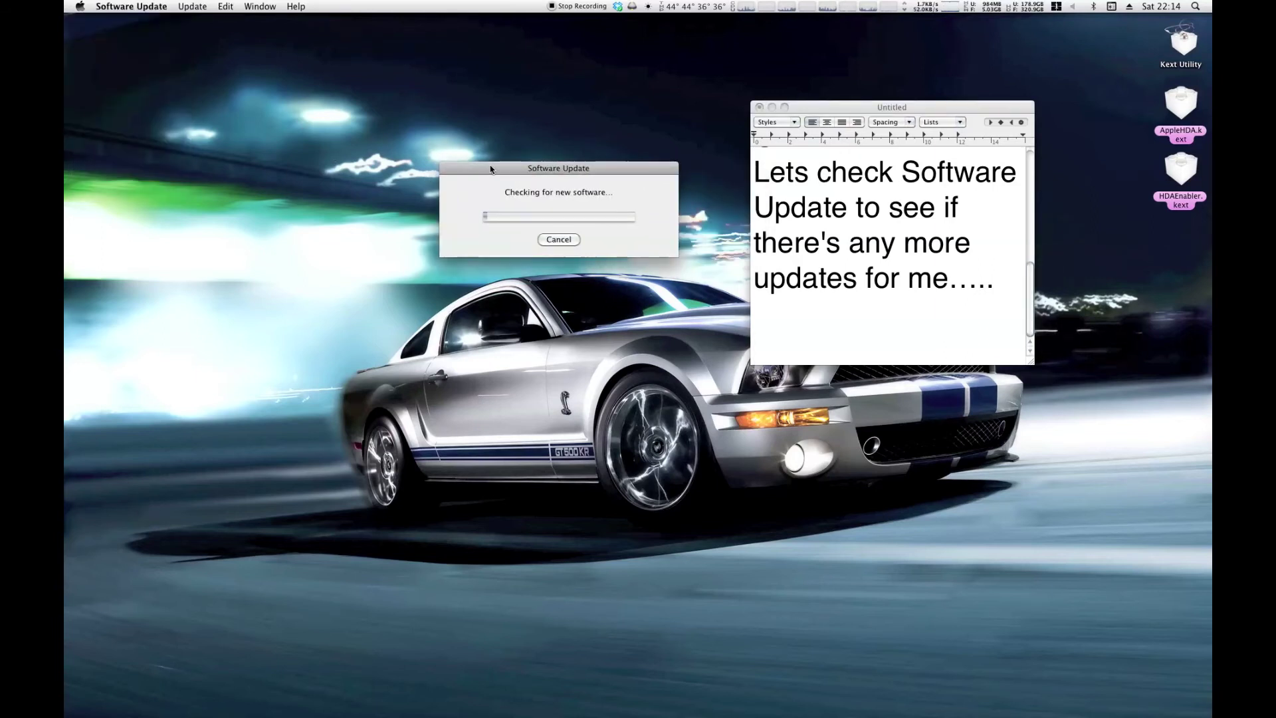
{"action": "left_click", "coordinate": [768, 329]}
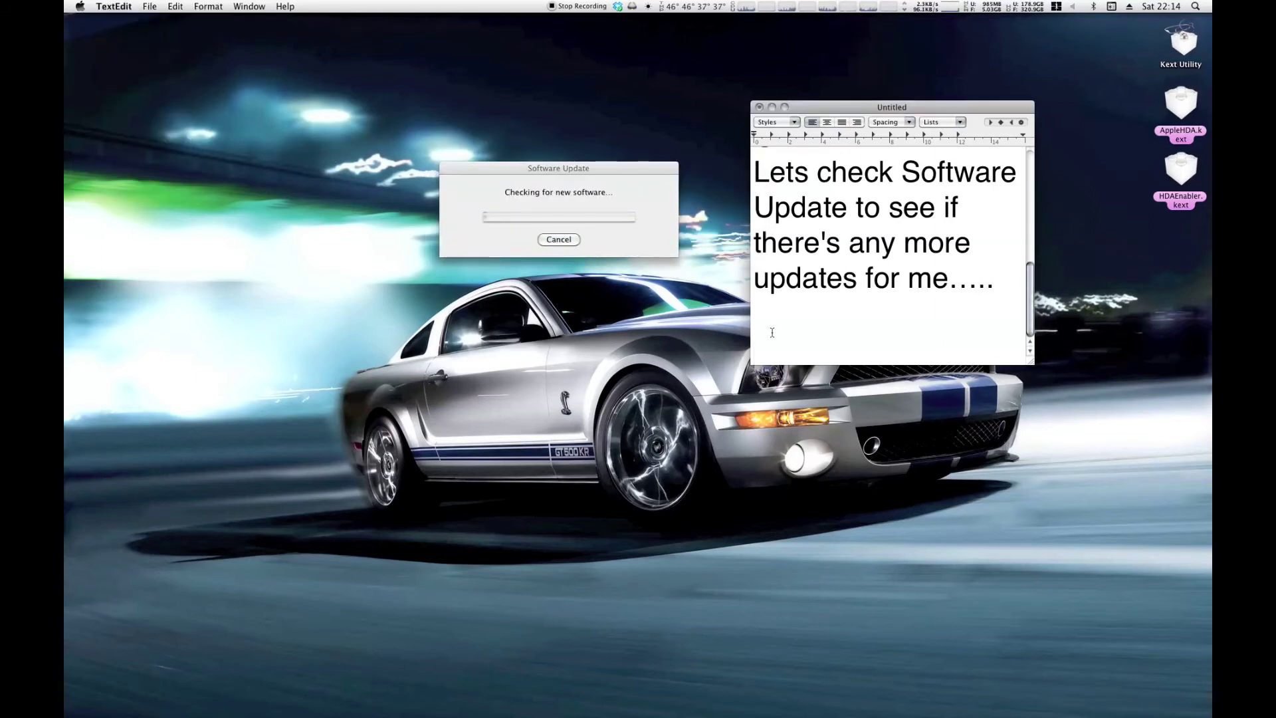
Add the line "Should be none....." to the end of the note, followed by a blank line
{"action": "type", "text": "Should be none."}
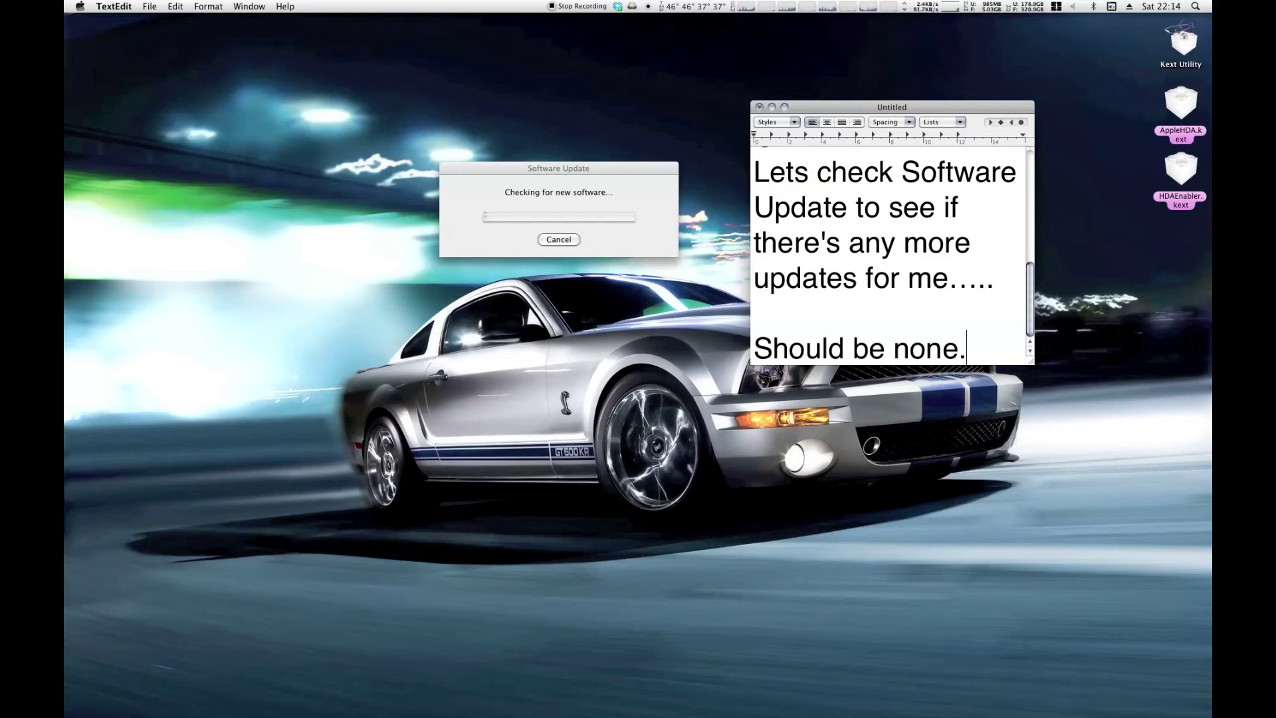
{"action": "type", "text": "...."}
{"action": "key", "text": "Return"}
{"action": "key", "text": "Return"}
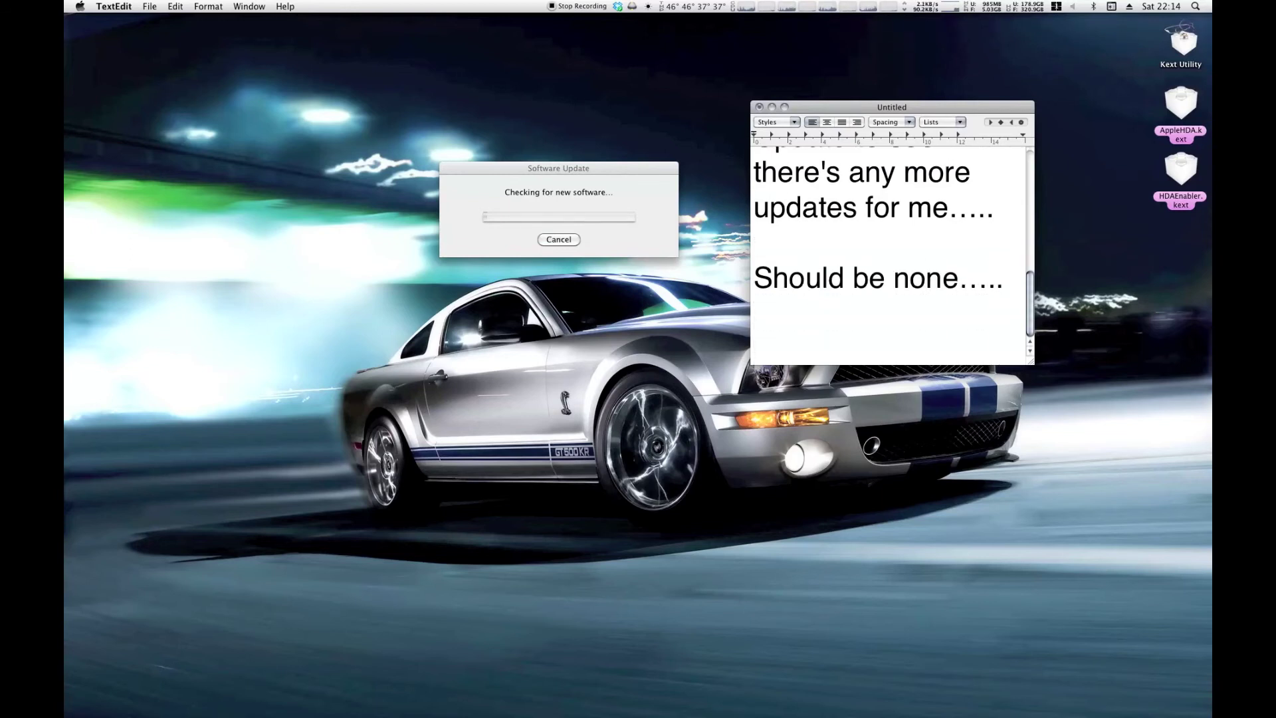
Add the paragraph "And while we're waiting....." to the note, followed by a blank line
{"action": "type", "text": "And while we'ree"}
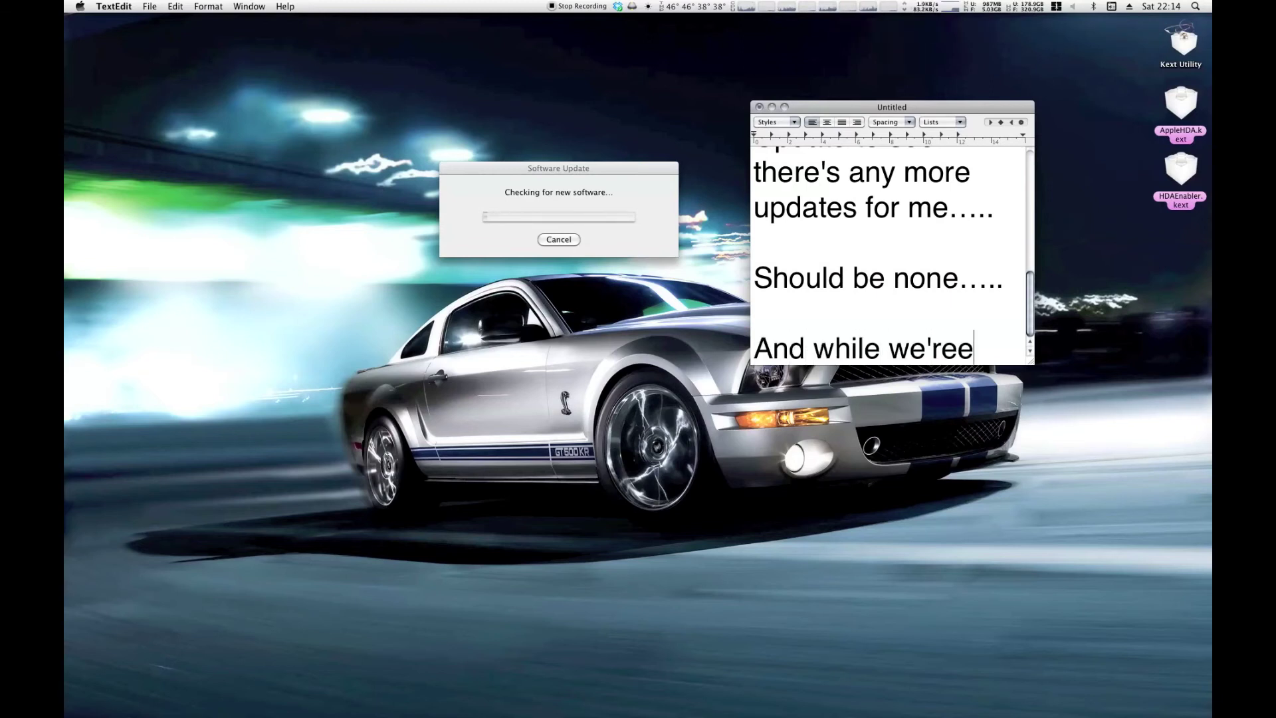
{"action": "key", "text": "BackSpace"}
{"action": "type", "text": "wait"}
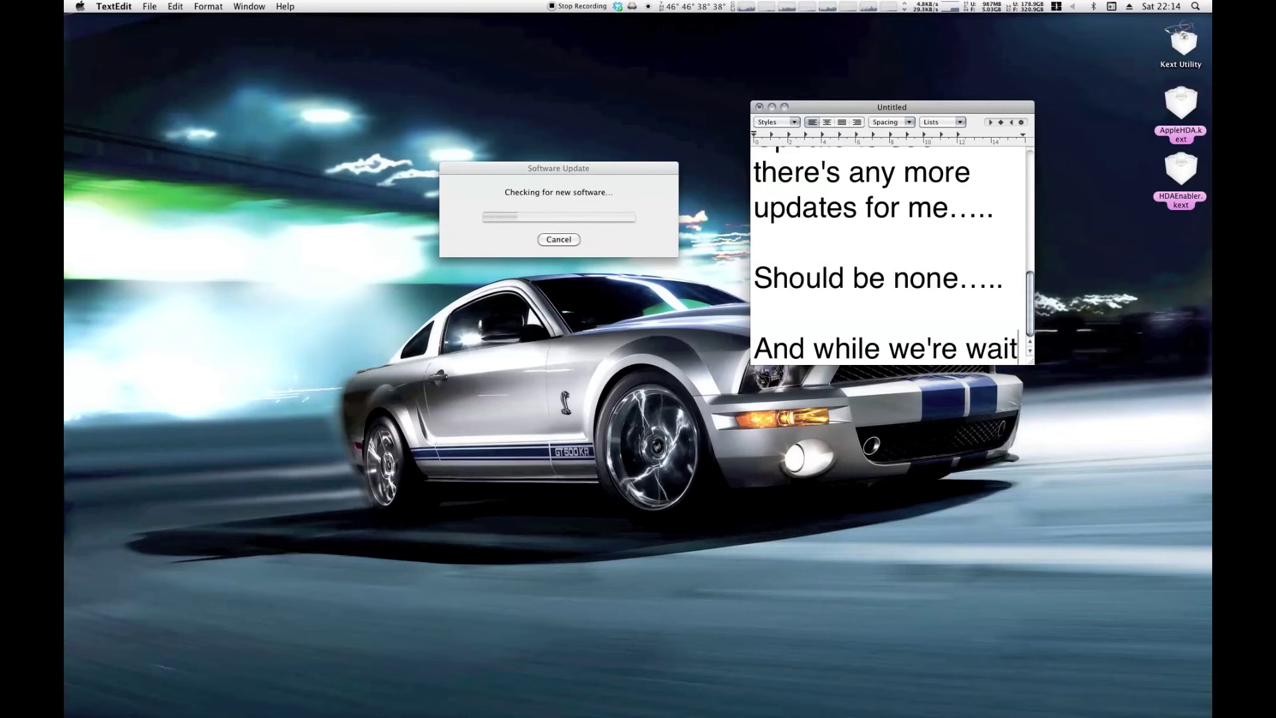
{"action": "type", "text": "ing....."}
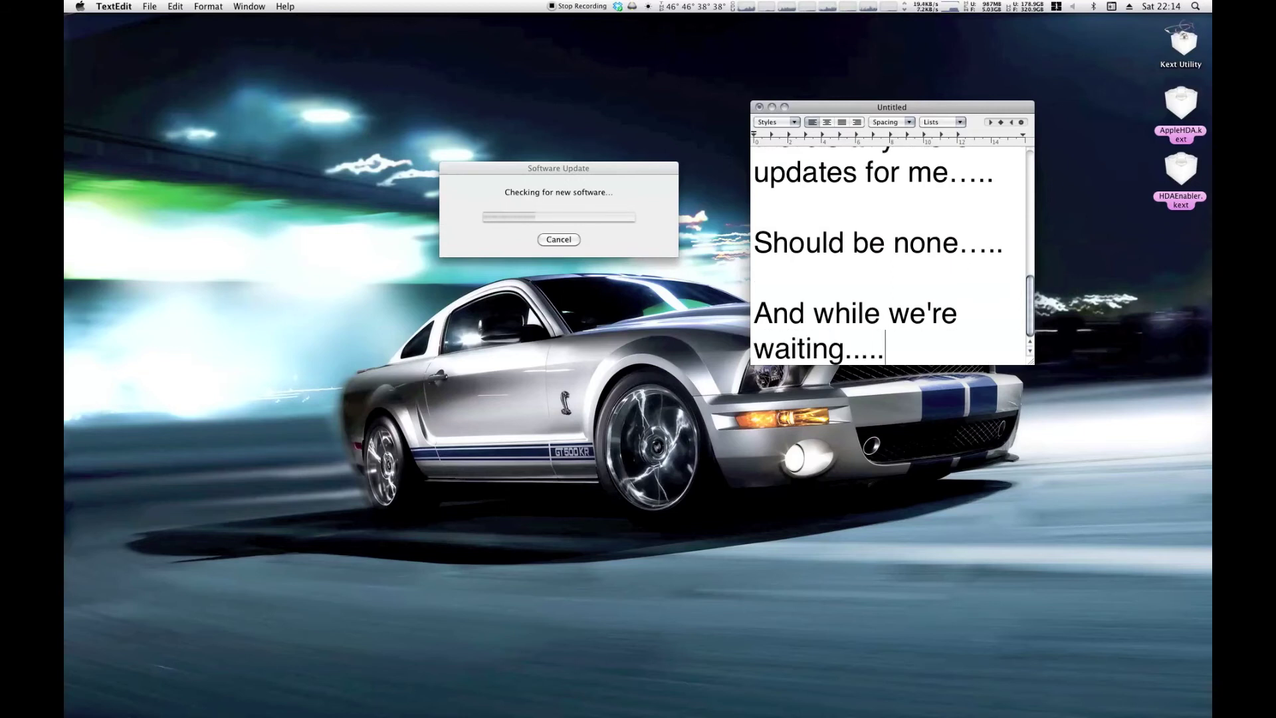
{"action": "key", "text": "Return"}
{"action": "key", "text": "Return"}
Add the paragraph "Some of you may have noticed some files on my desktop...." to the note, followed by a blank line
{"action": "type", "text": "Some of you mau"}
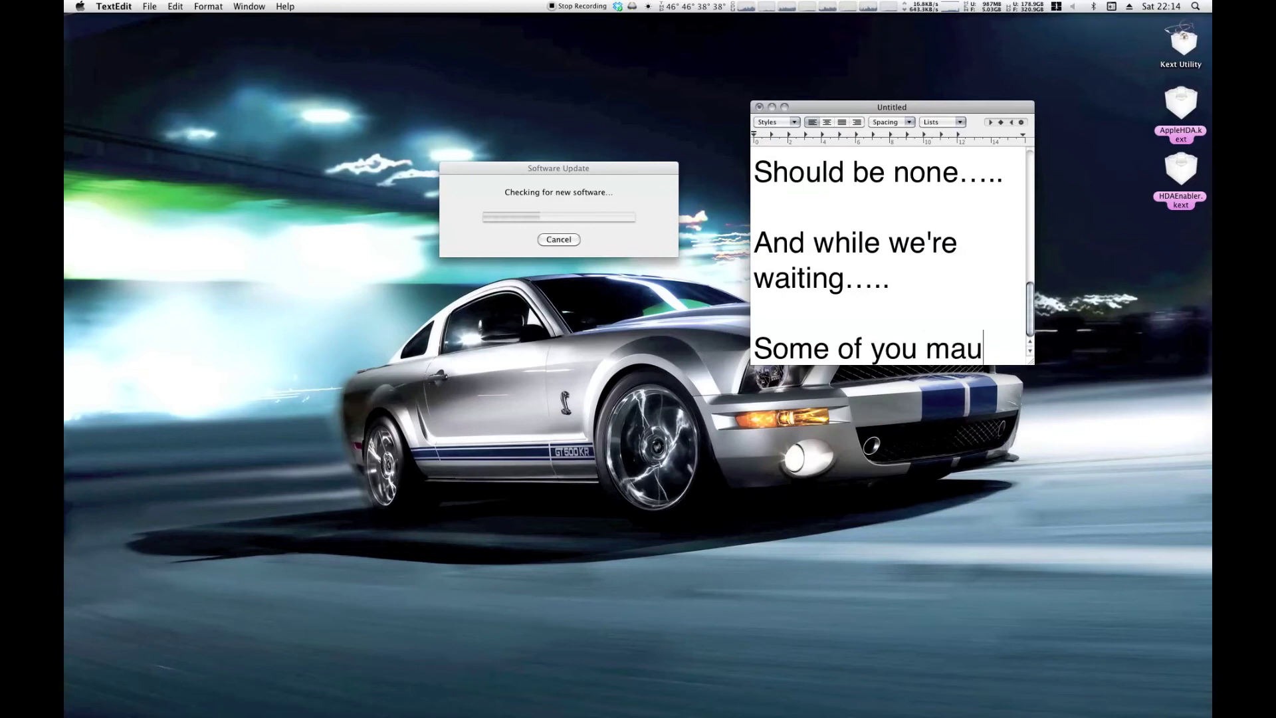
{"action": "key", "text": "BackSpace"}
{"action": "type", "text": "y have noticed "}
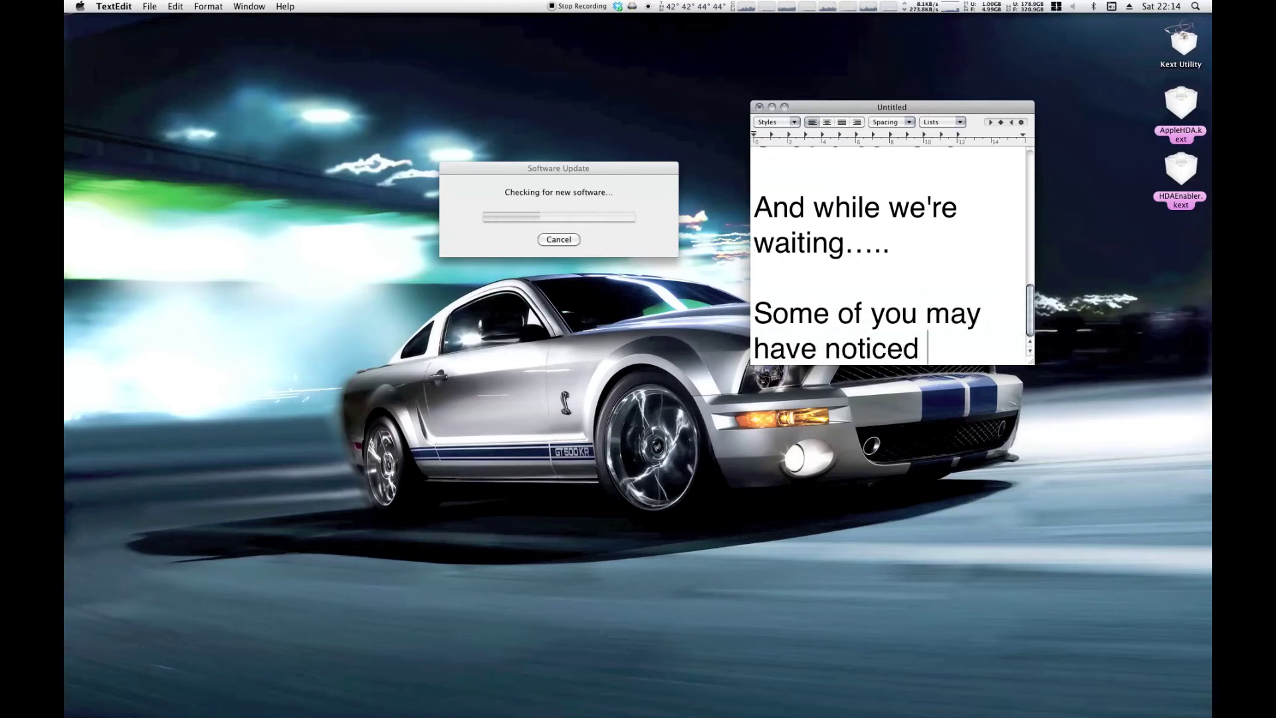
{"action": "type", "text": "some files on "}
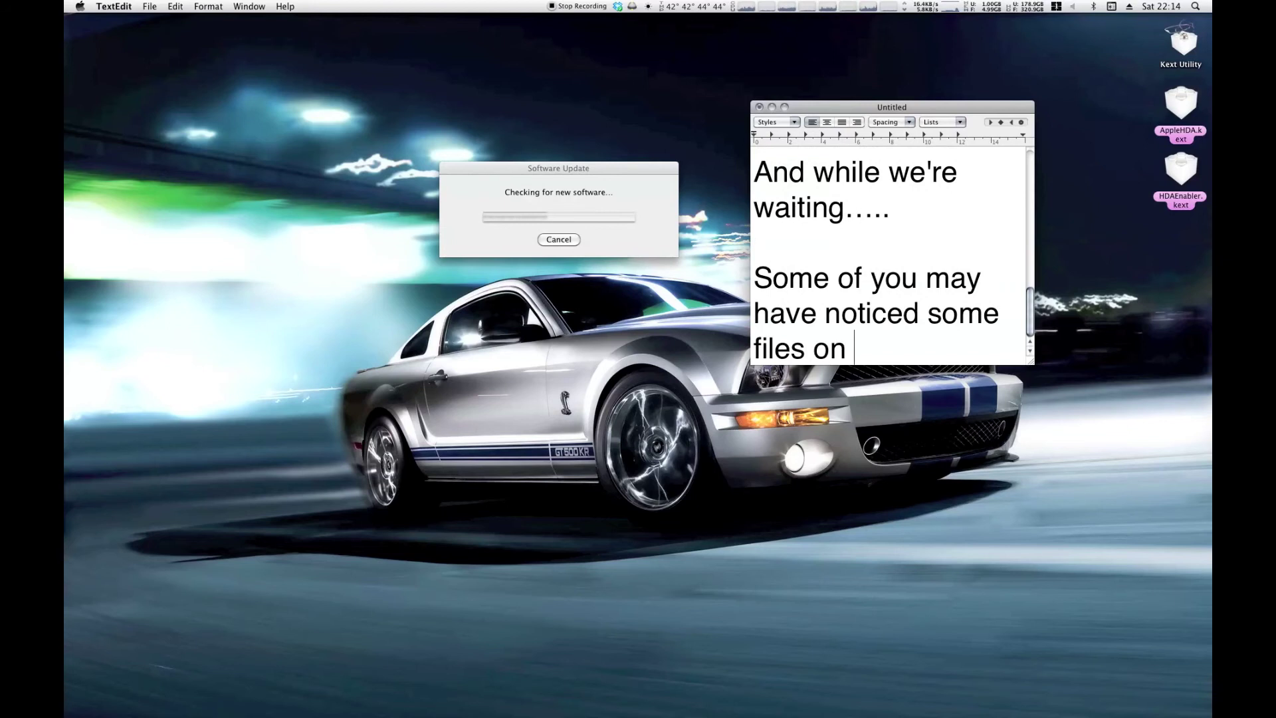
{"action": "type", "text": "my desktop...."}
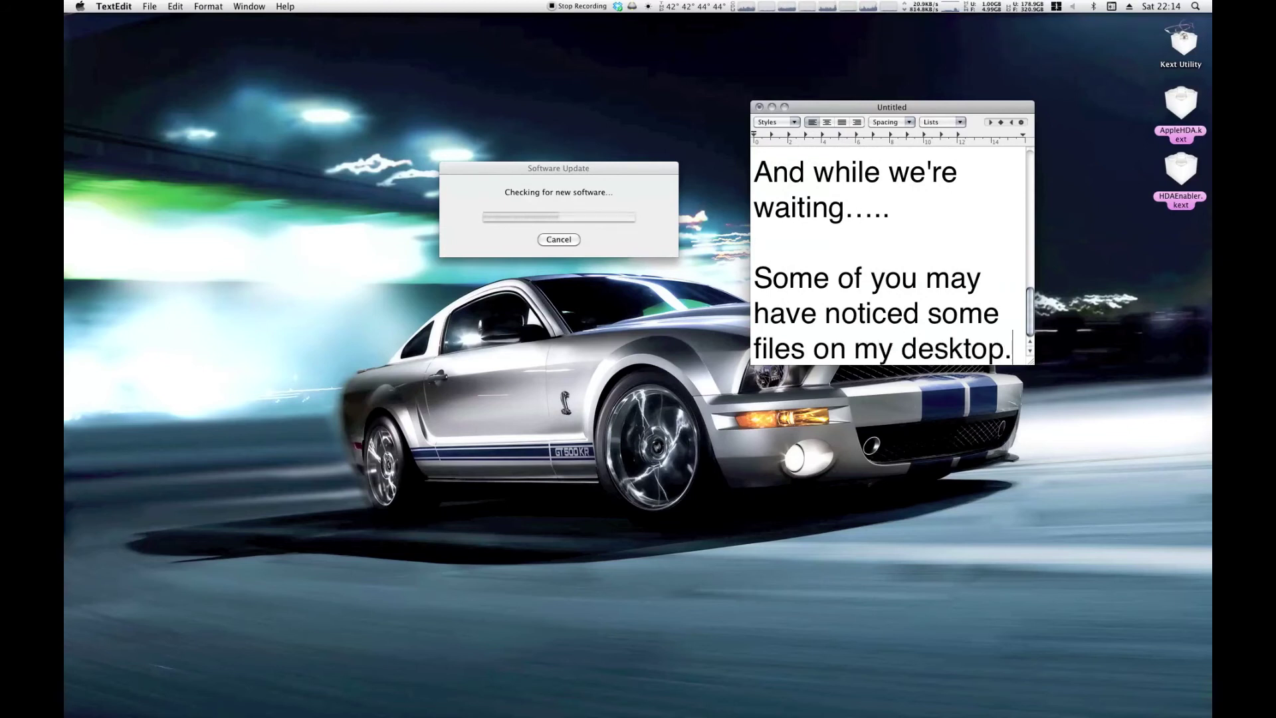
{"action": "key", "text": "Return"}
{"action": "key", "text": "Return"}
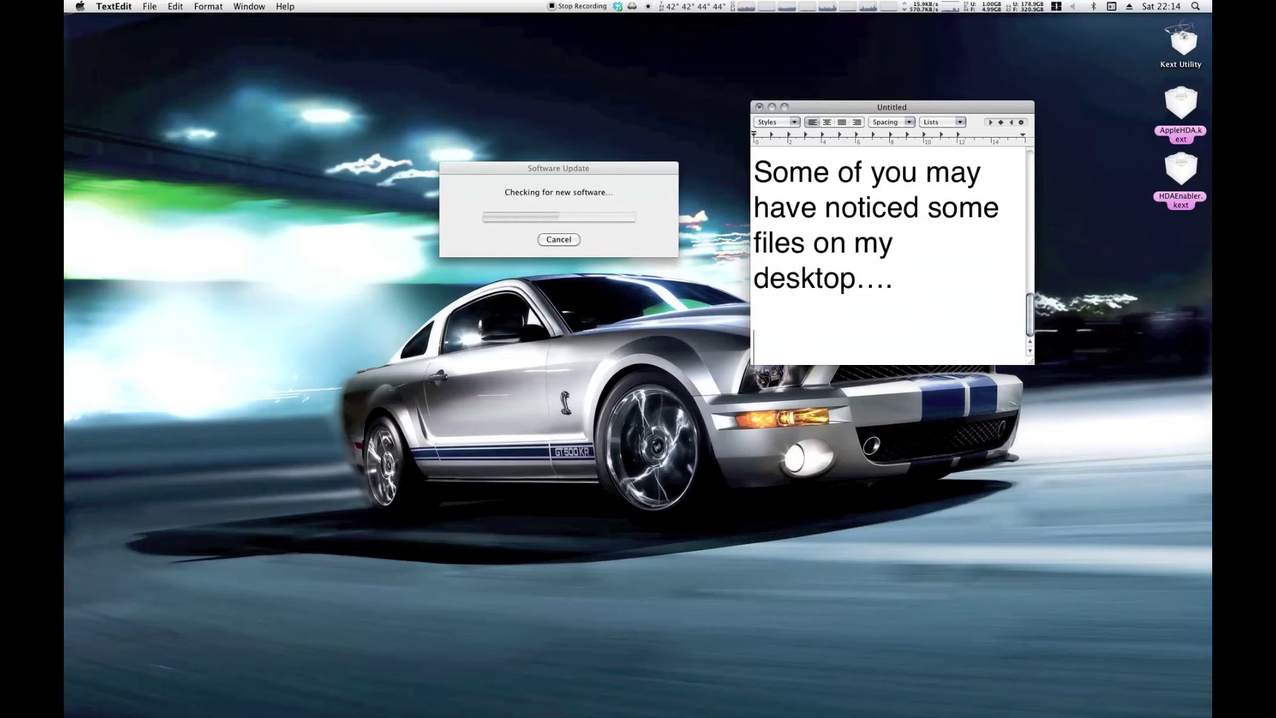
Briefly select the kext files and Kext Utility on the desktop as a group, and begin the note's next line with "Where did"
{"action": "left_click_drag", "start_coordinate": [1132, 44], "coordinate": [1210, 210]}
{"action": "left_click", "coordinate": [1147, 218]}
{"action": "left_click", "coordinate": [813, 323]}
{"action": "type", "text": "Where did"}
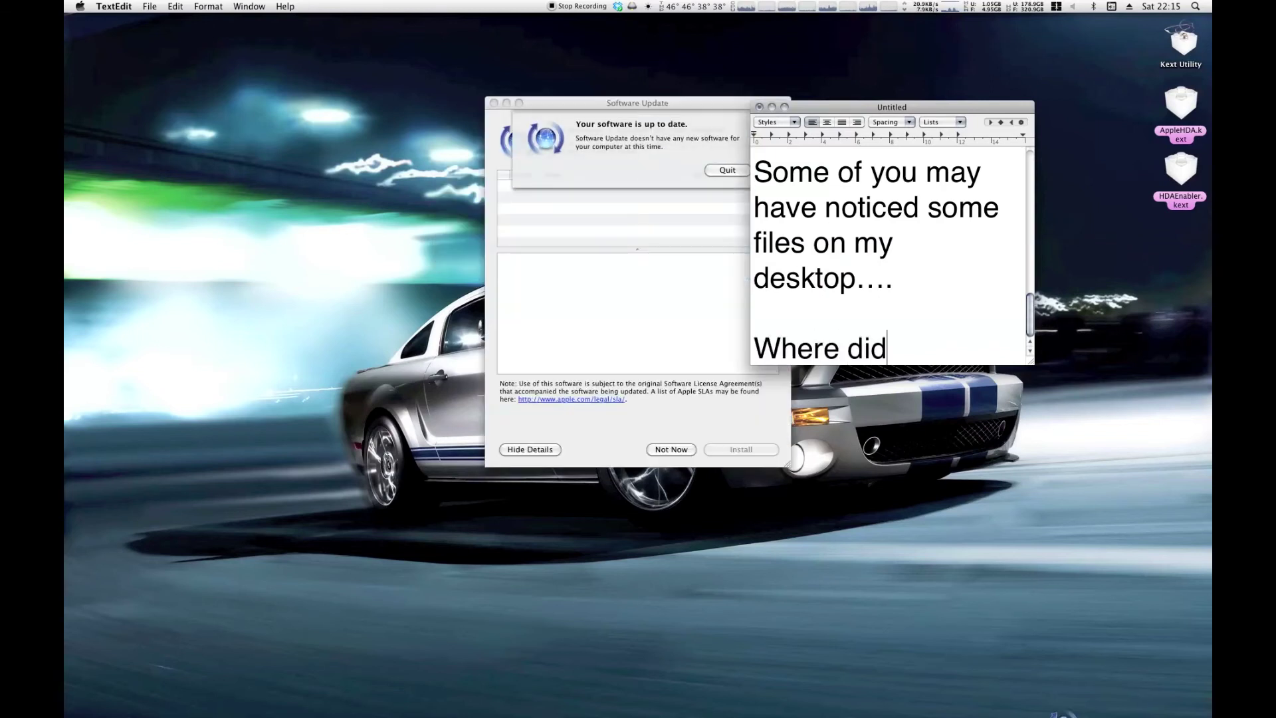